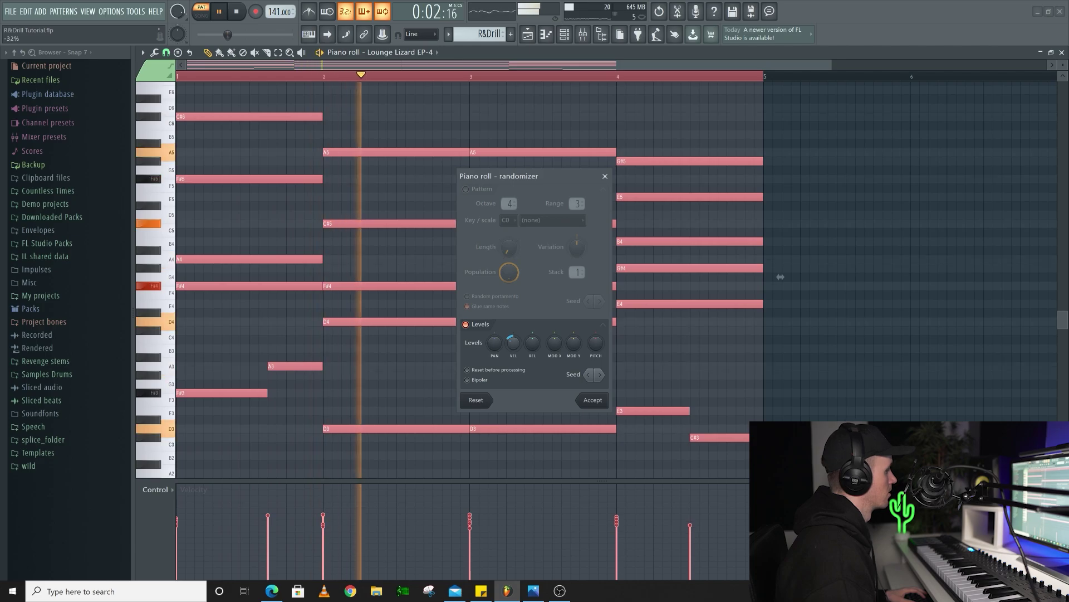
Apply the velocity randomization to the chord notes, deselect them and stop playback.
left_click(595, 401)
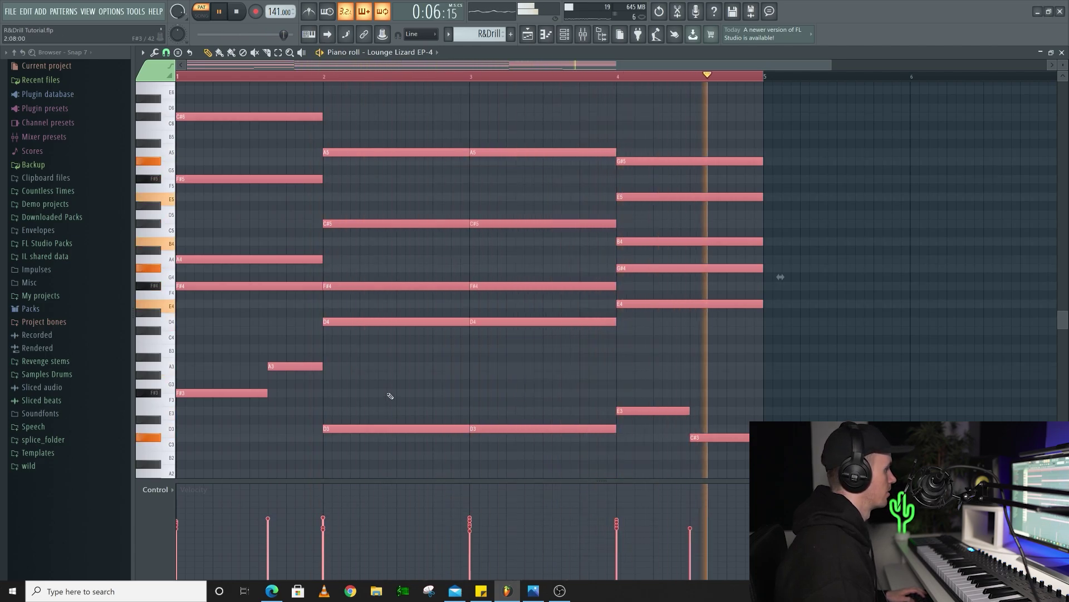
left_click(387, 395)
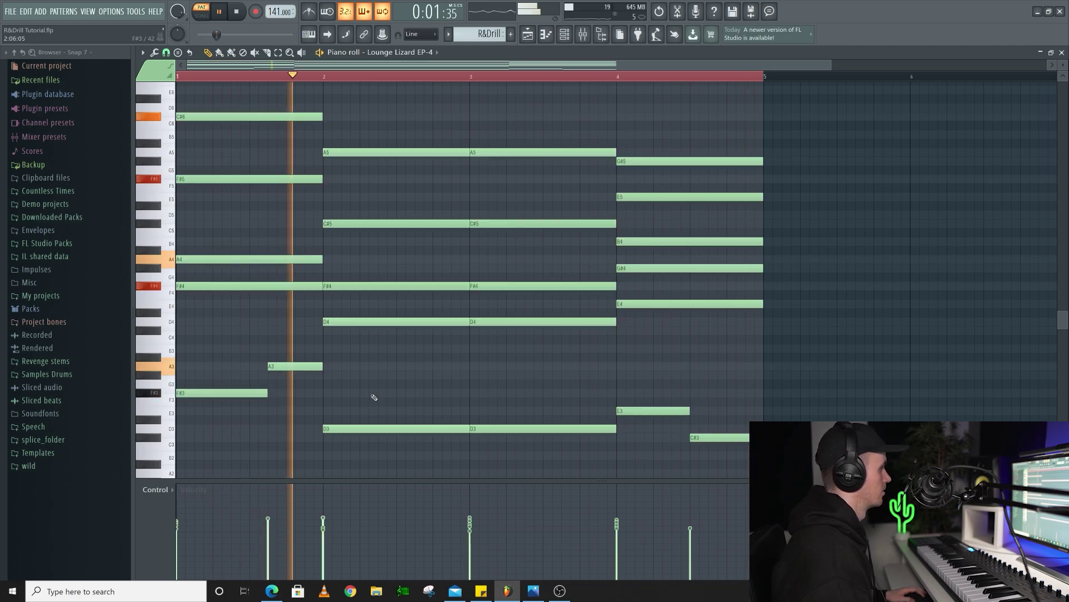
key("space")
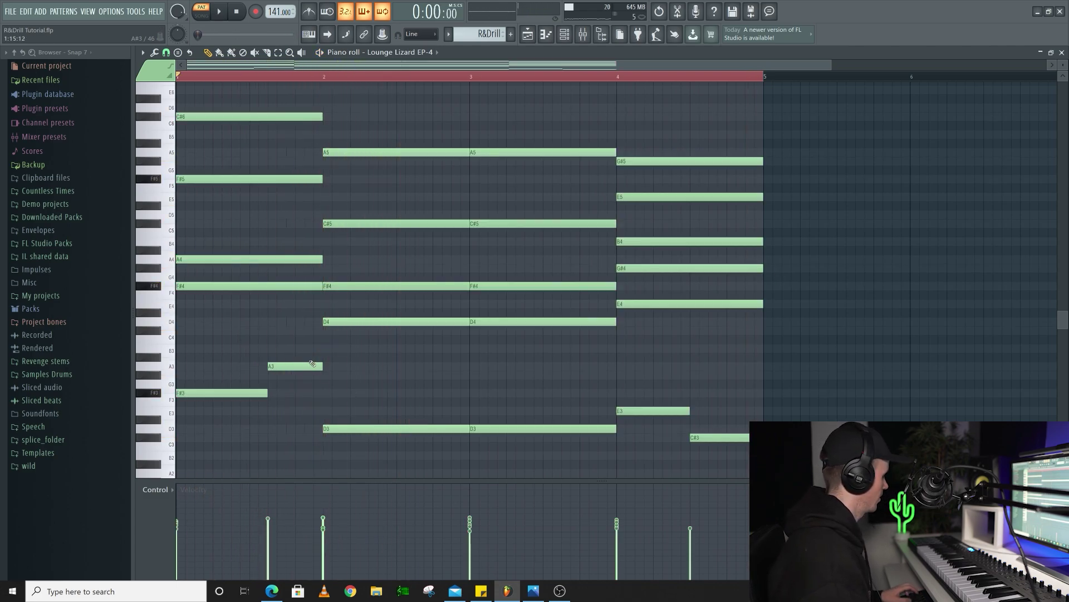
Strum all the Lounge Lizard EP-4 chord notes so their starts are slightly staggered, and audition the result.
key("ctrl+a")
key("alt+s")
key("space")
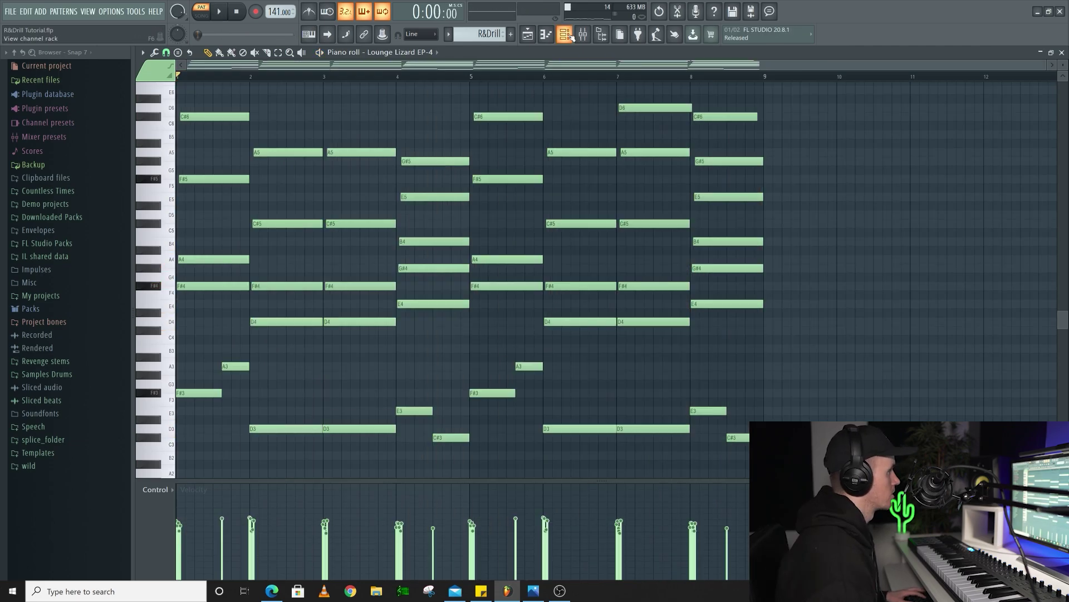
Load Effectrix on the Lounge Lizard EP-4 mixer track and fill the Reverse lane across all 32 steps.
left_click(572, 38)
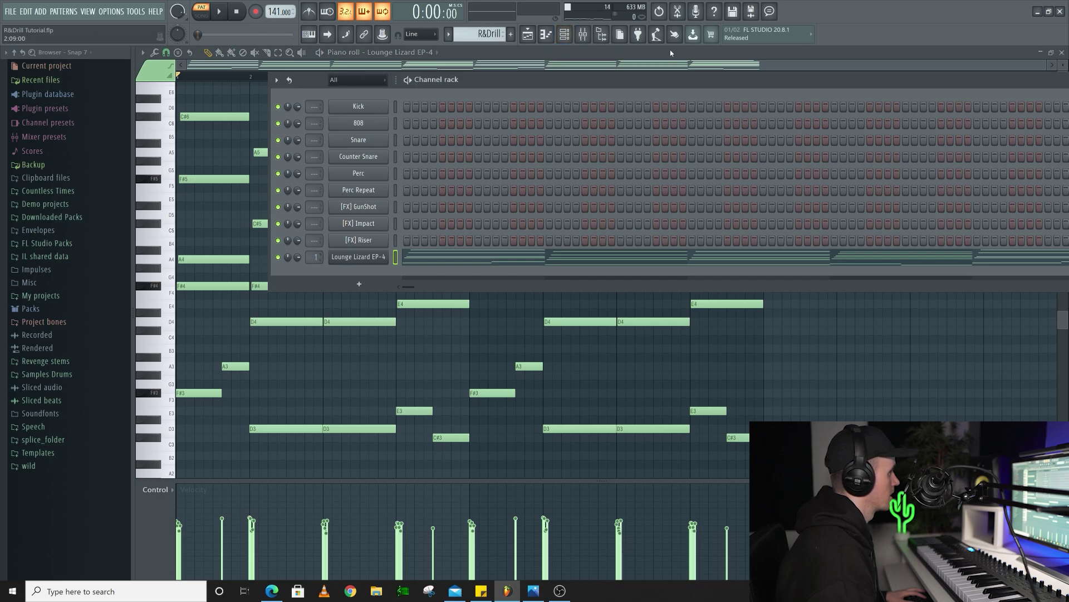
left_click(579, 35)
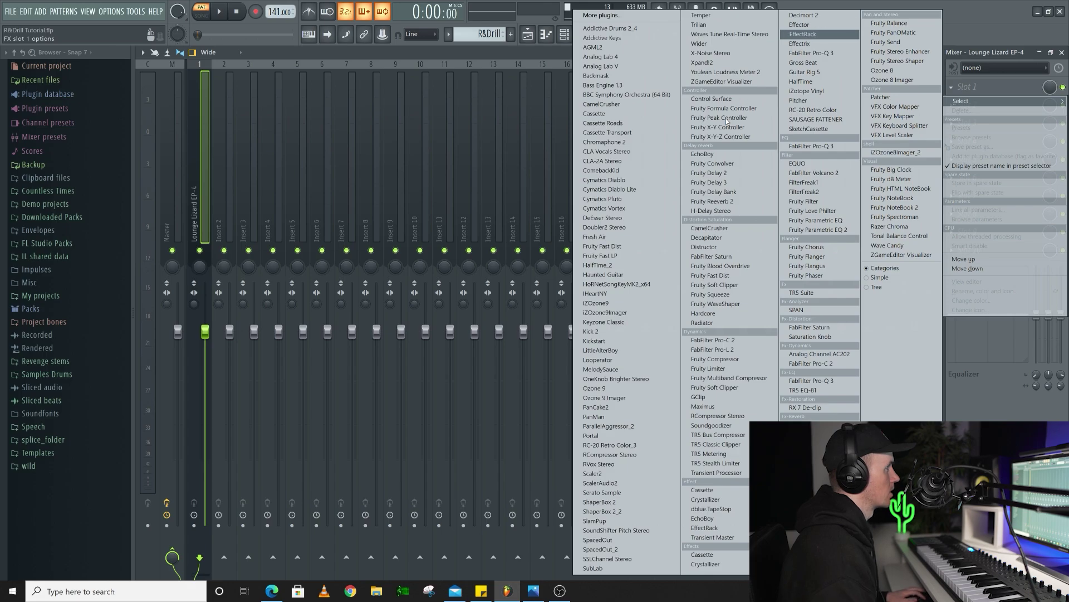
left_click(800, 43)
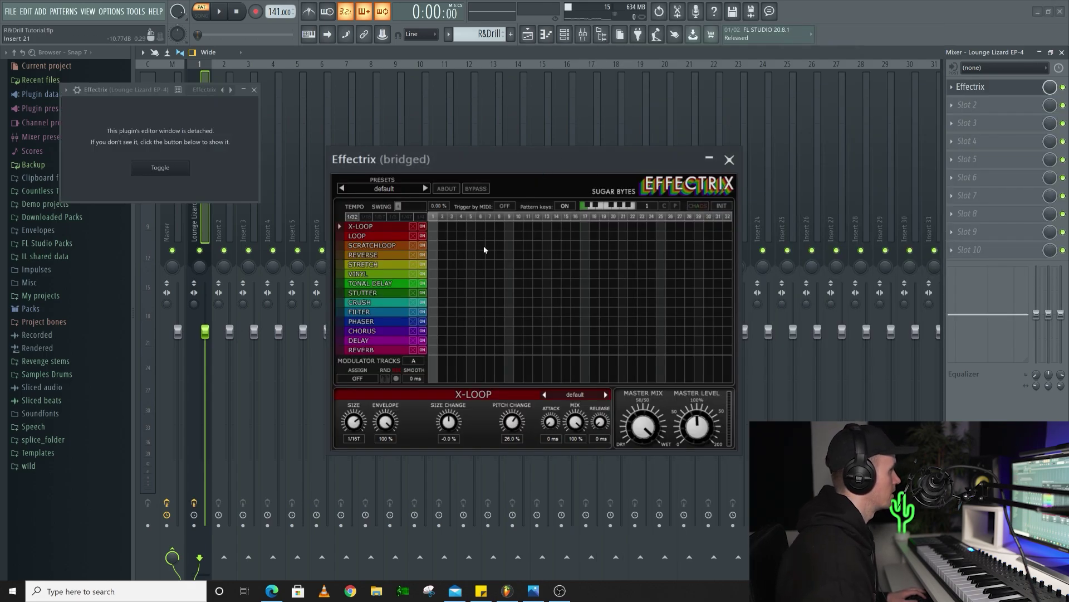
left_click_drag(438, 258, 649, 244)
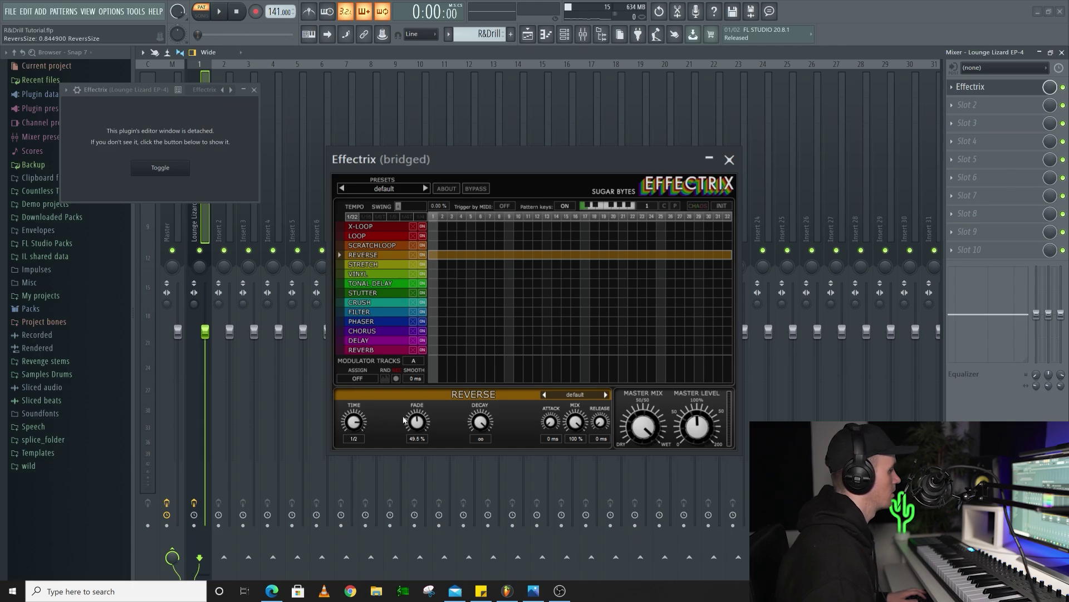
key("space")
left_click(254, 90)
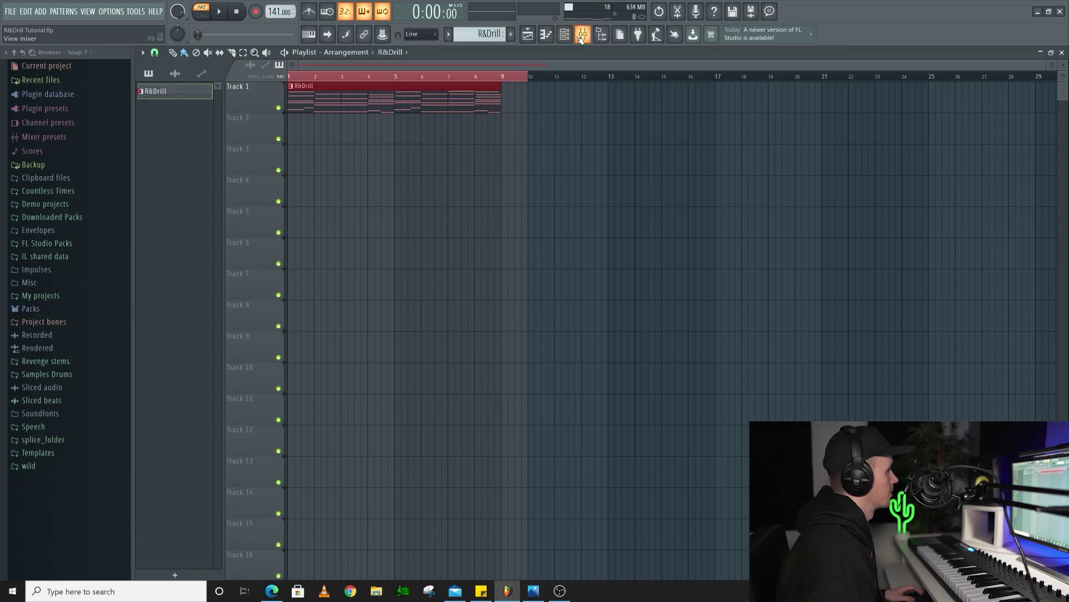
Render the Lounge Lizard EP-4 mixer track to an audio clip in the playlist and close the clip's settings.
key("F9")
key("ctrl+alt+r")
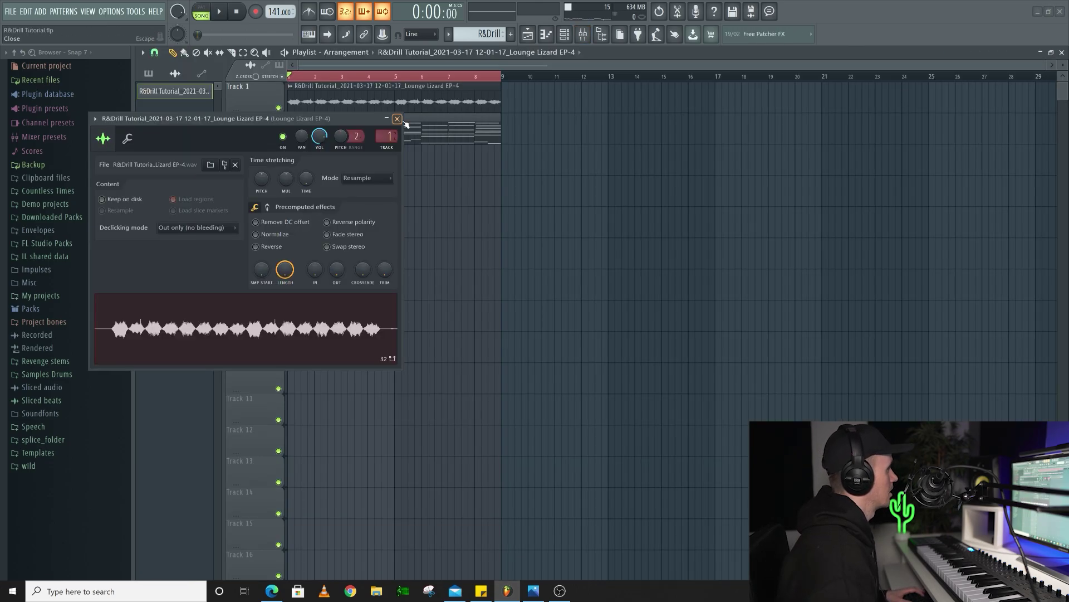
left_click(398, 119)
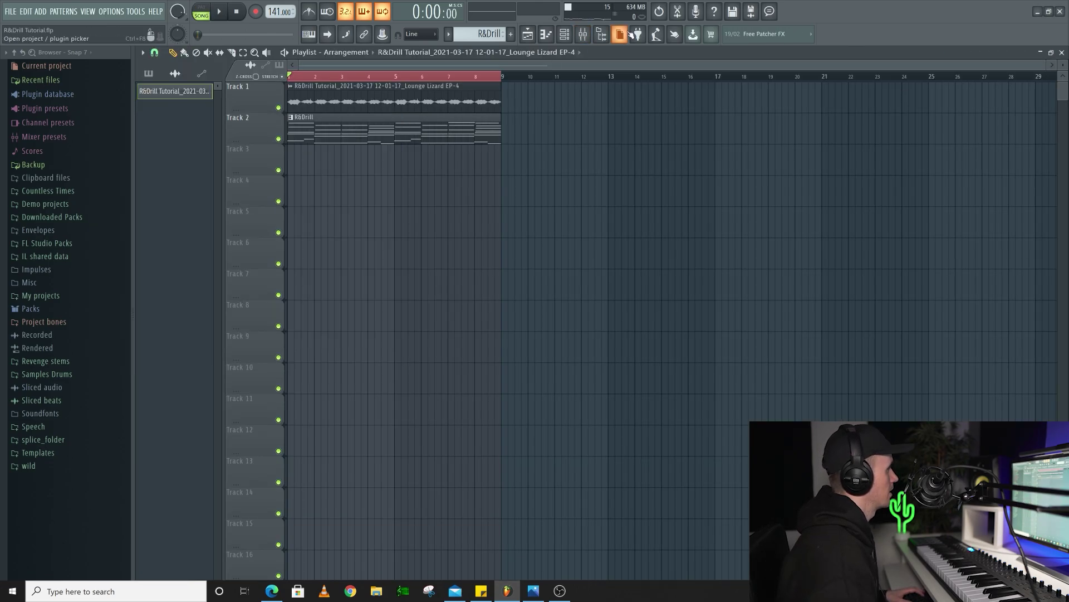
Load RC-20 Retro Color_3 in effect slot 2 with the Vinyl 3 preset and set Distort to 57 % during playback.
left_click(581, 35)
left_click(976, 107)
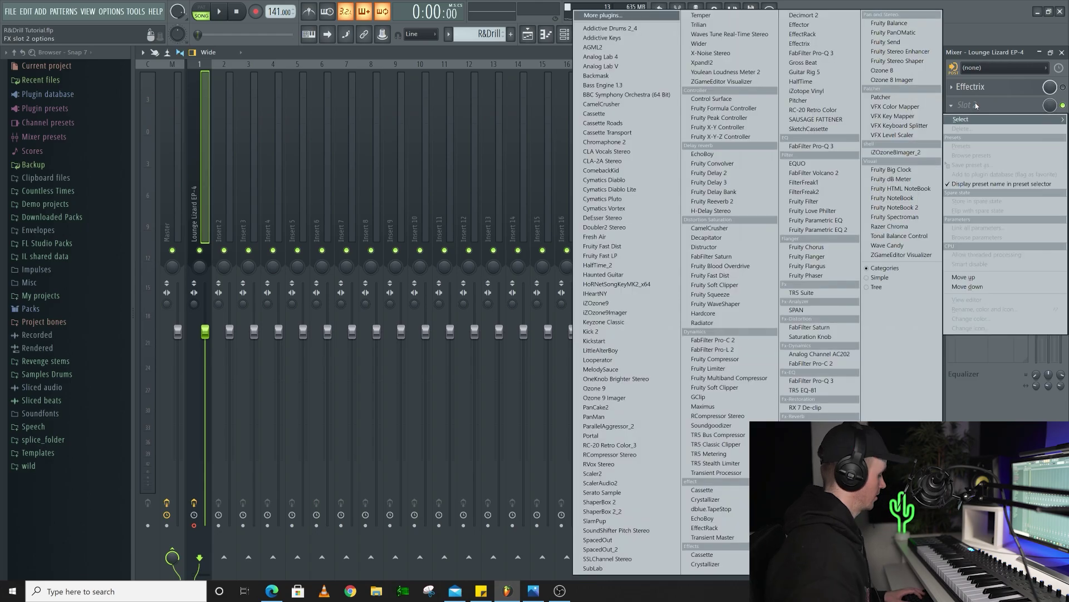
key("Return")
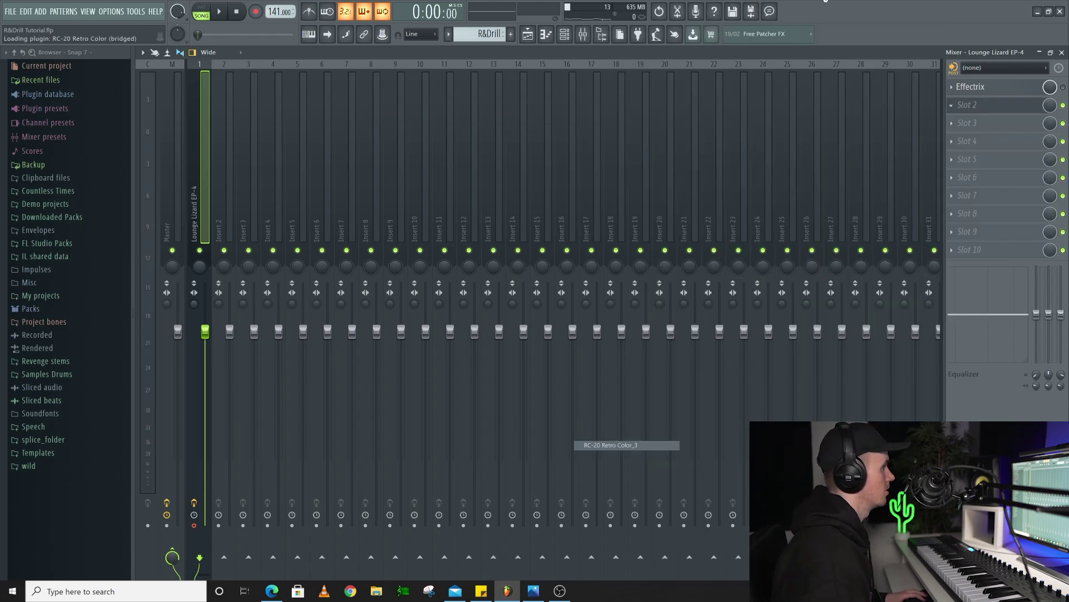
key("space")
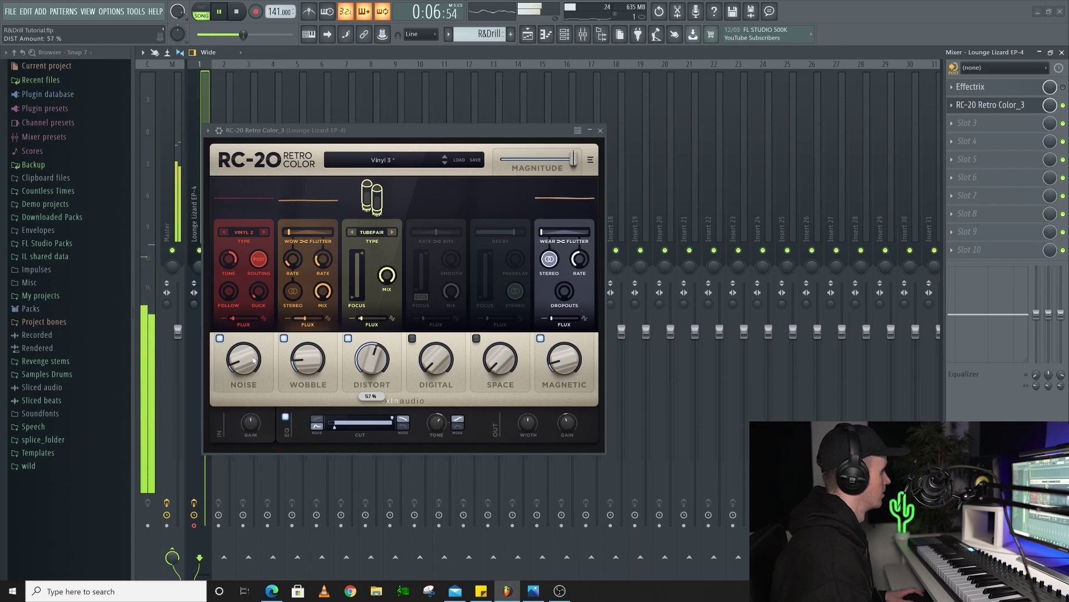
left_click(501, 360)
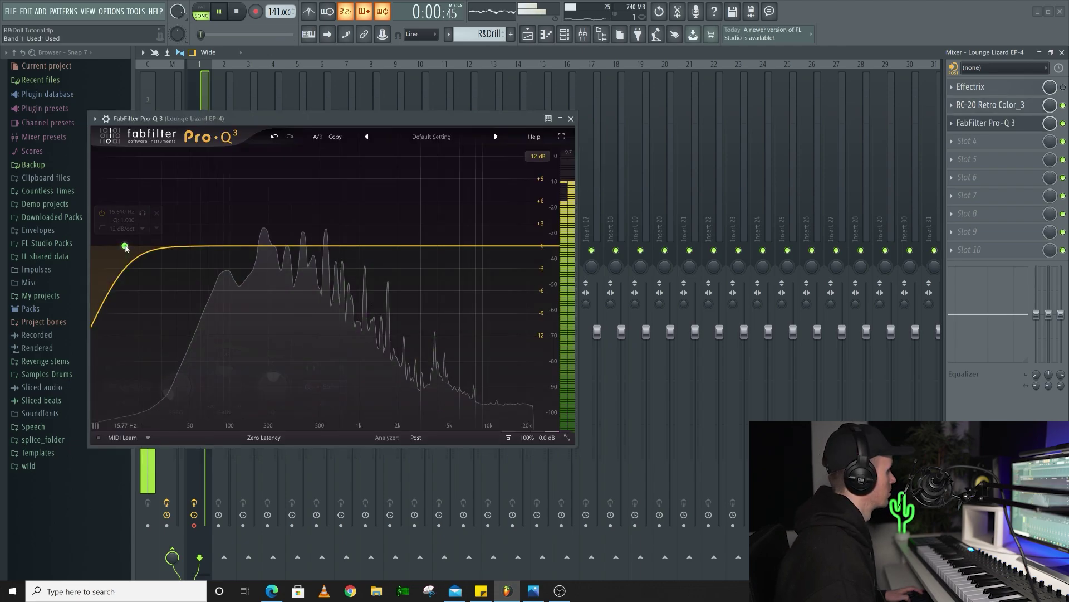
Set a 12 dB/oct low cut at about 97 Hz in FabFilter Pro-Q 3 and close the equalizer.
left_click_drag(120, 245, 228, 262)
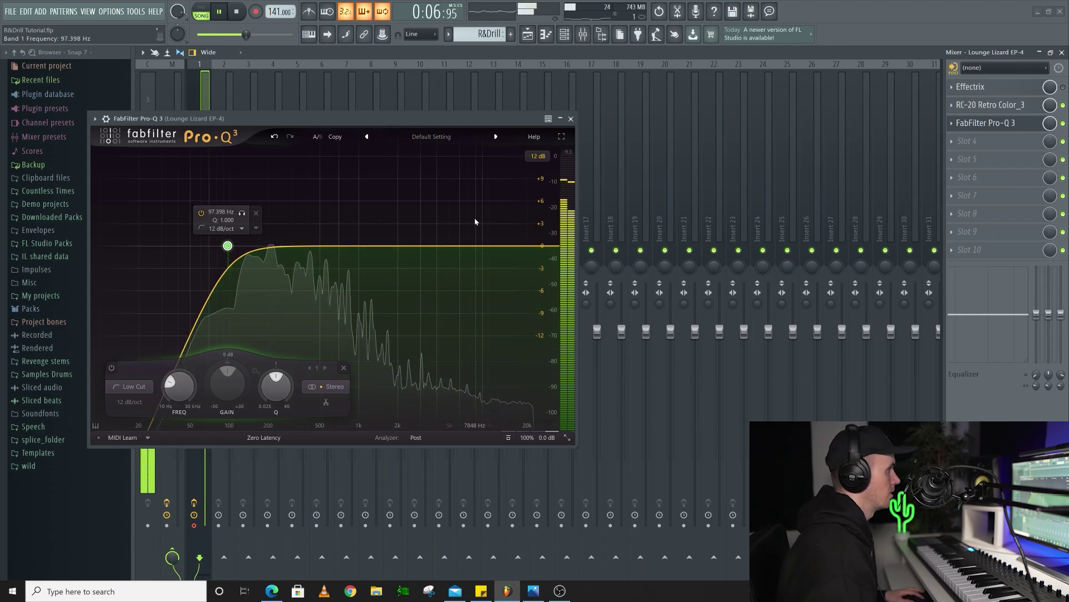
left_click(571, 118)
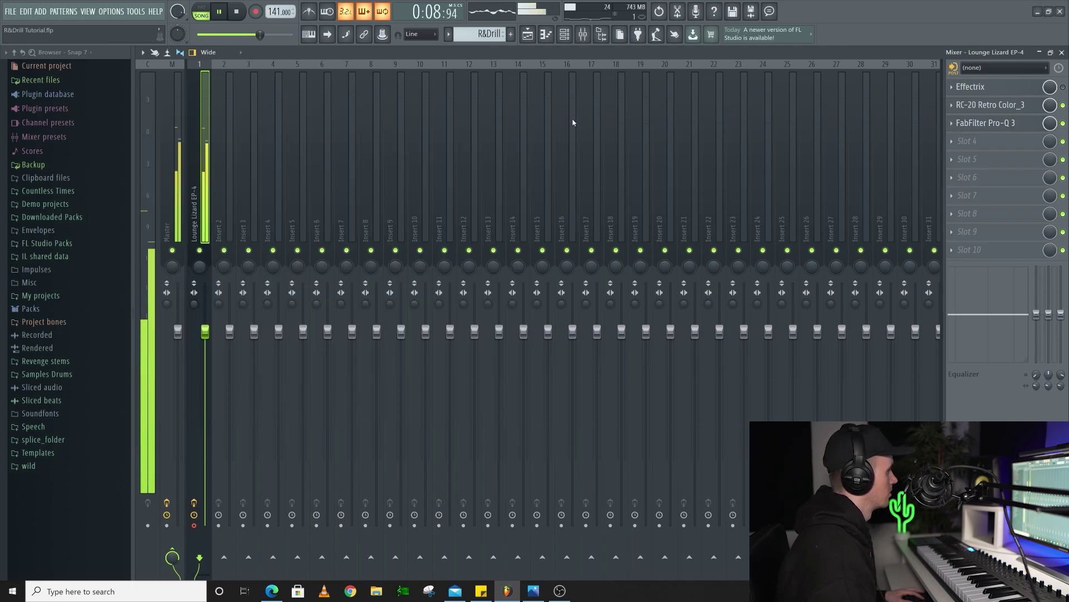
Set up Addictive Keys with the Studio Grand - Jazzish preset, close the instrument and show its empty piano roll.
key("F6")
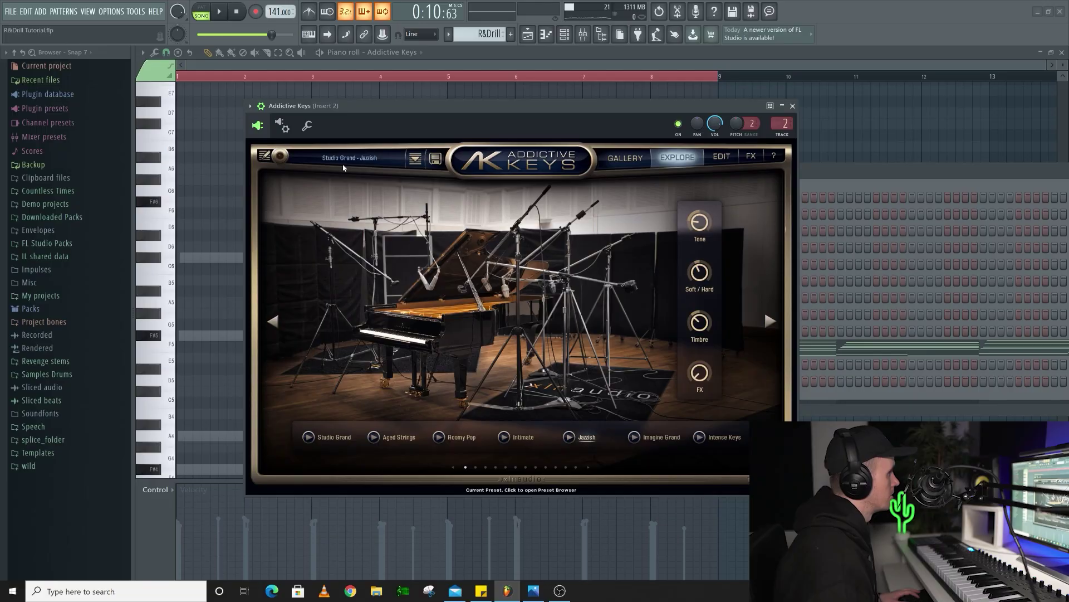
left_click(793, 106)
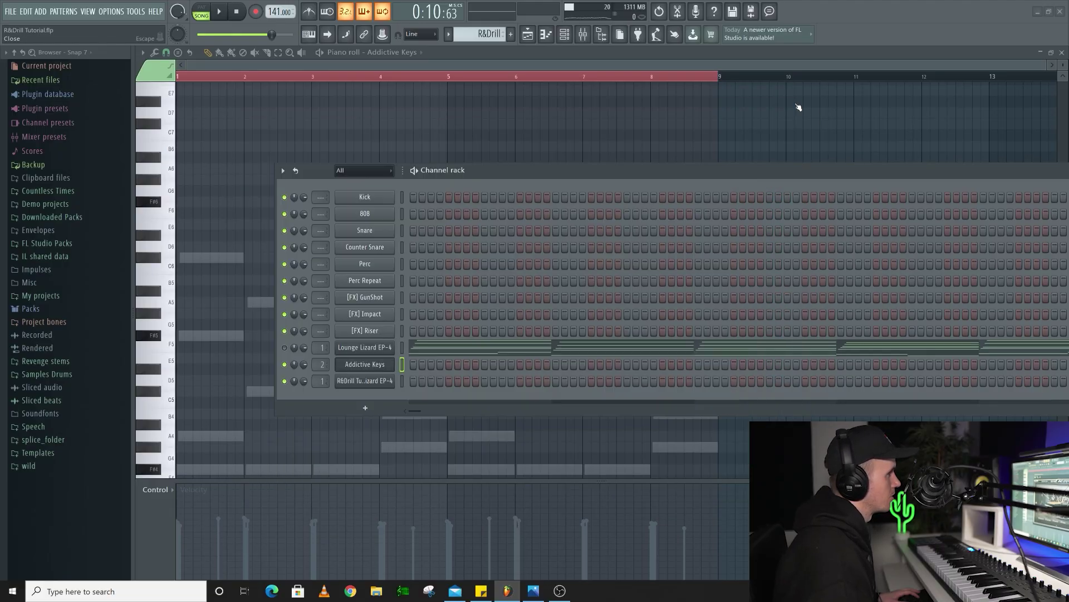
key("F6")
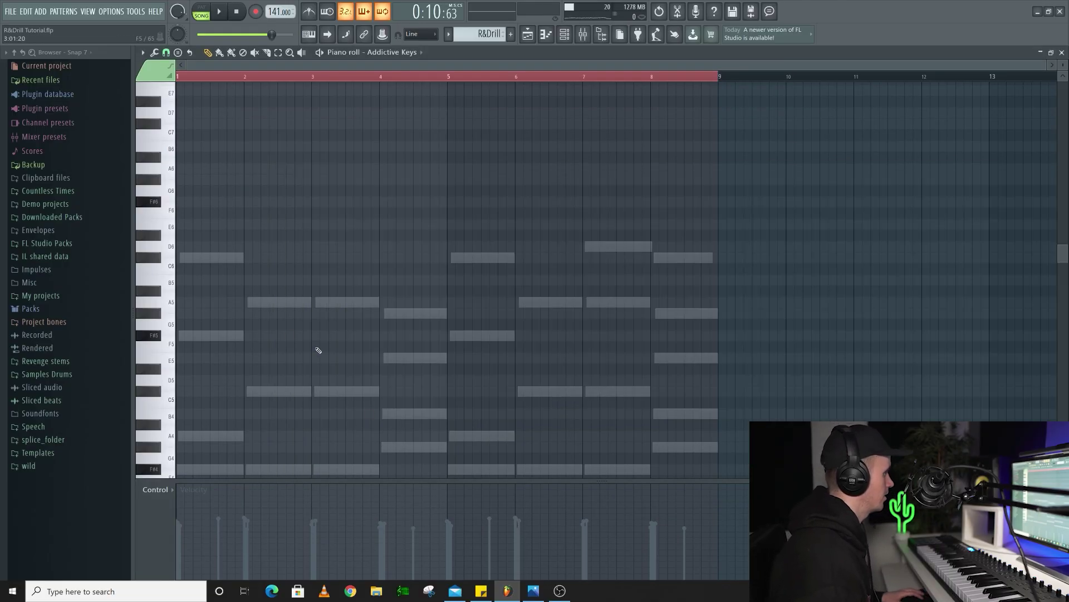
Draw a descending piano melody of C#6, B5, A5 and G#5 from the end of bar 1 into bar 2.
scroll(340, 330, "down", 3)
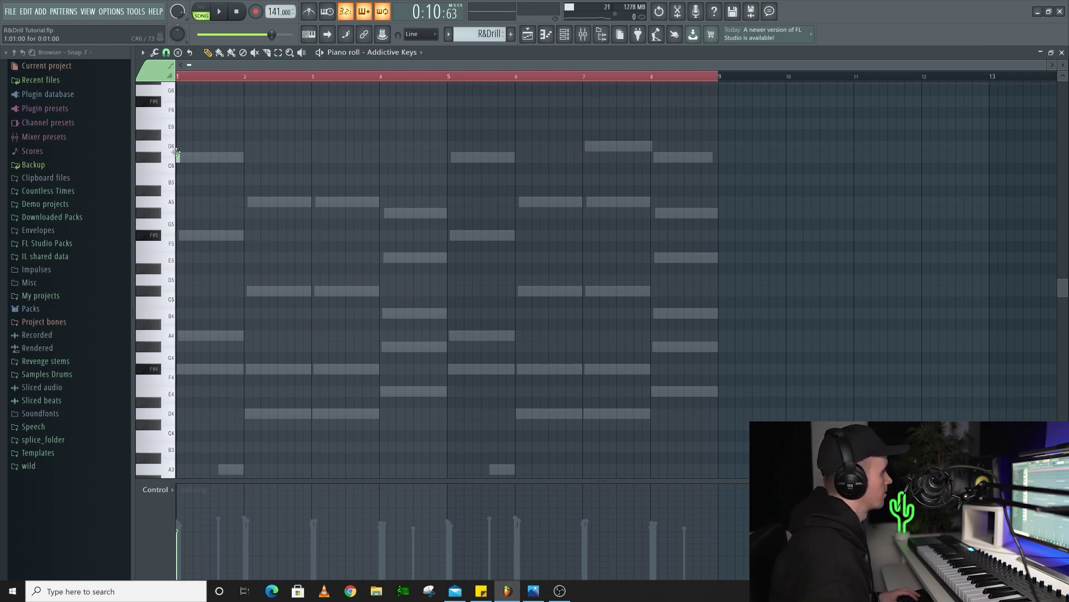
left_click(240, 179)
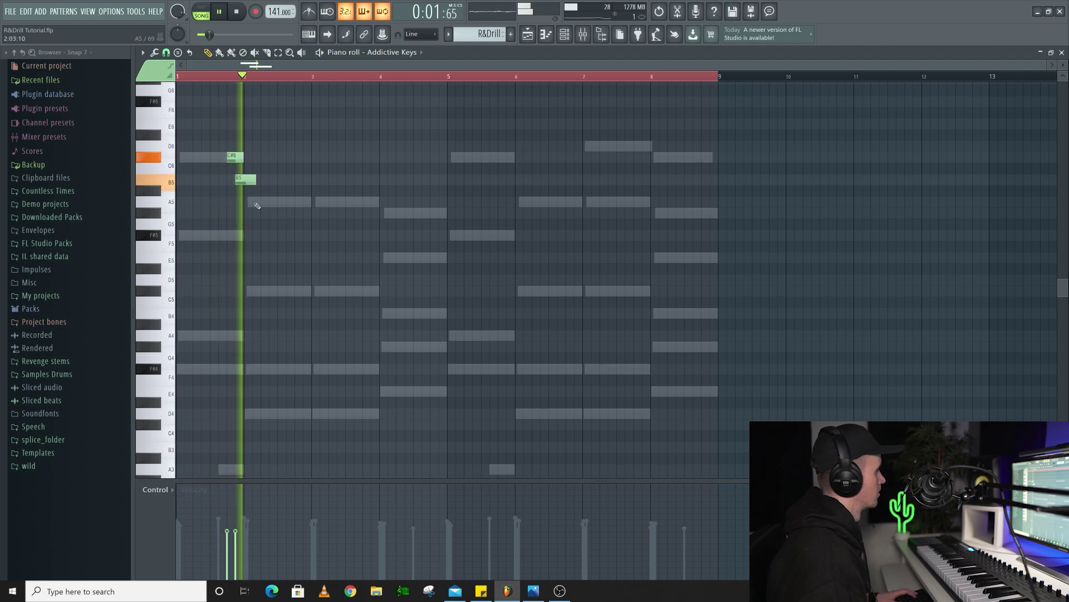
left_click(247, 202)
key("space")
key("space")
mouse_move(264, 202)
left_mouse_down()
mouse_move(307, 202)
mouse_move(277, 201)
left_mouse_up()
left_click(281, 212)
key("space")
Add a second descending phrase of B5, A5, G#5 and E5 around the start of bar 4, shortening its B5 and A5.
left_click(359, 179)
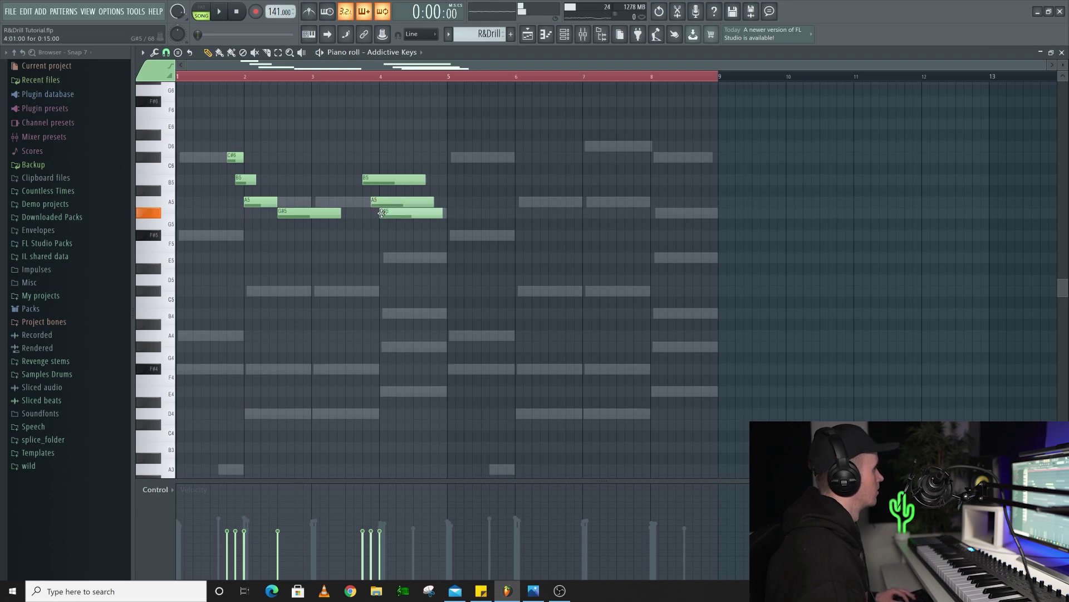
key("space")
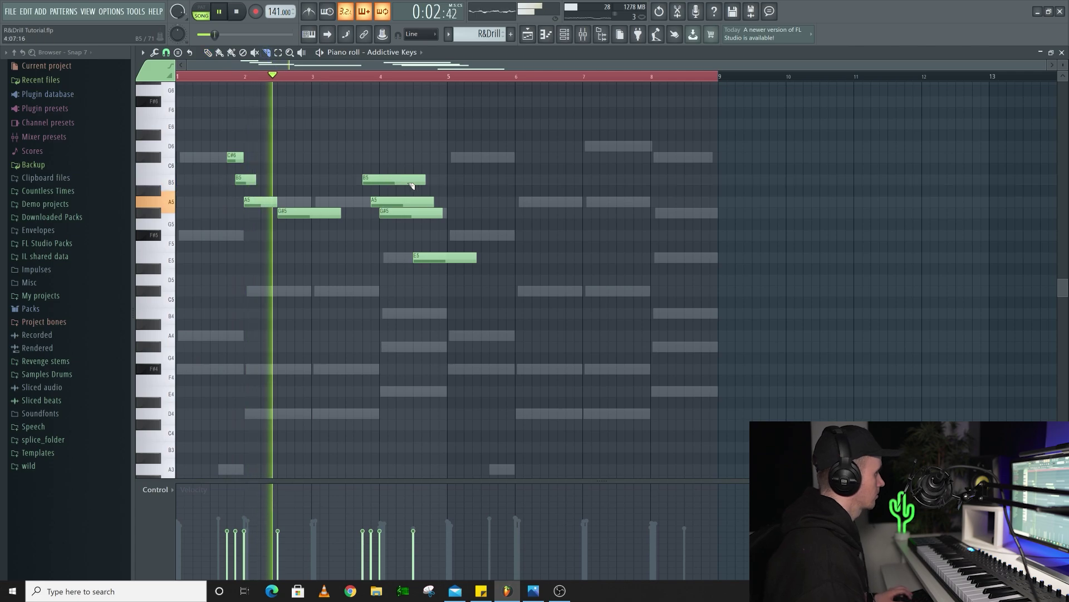
left_click_drag(425, 179, 379, 179)
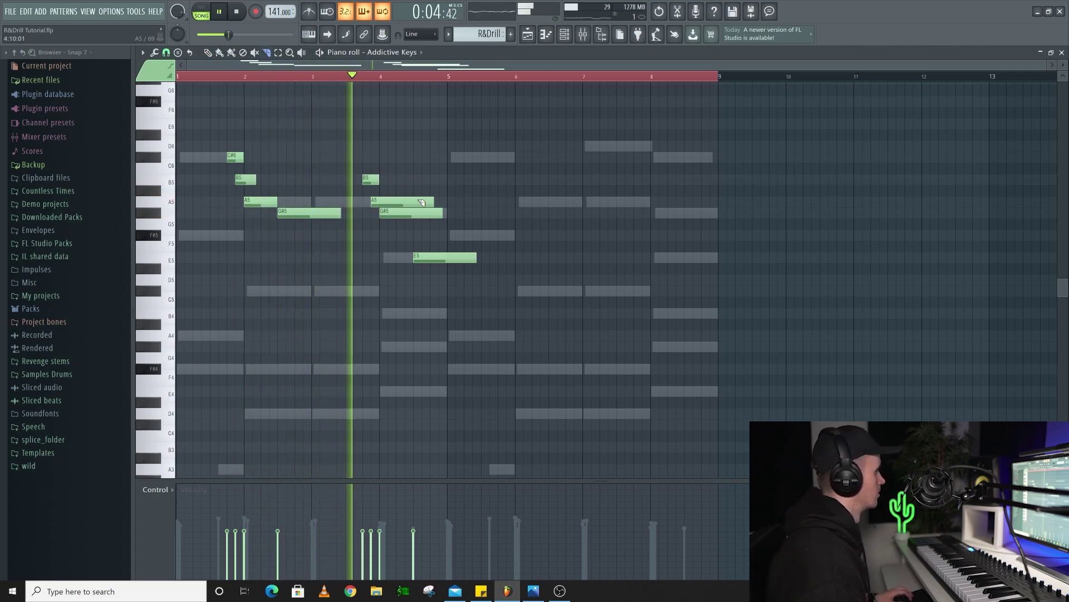
left_click_drag(433, 202, 383, 202)
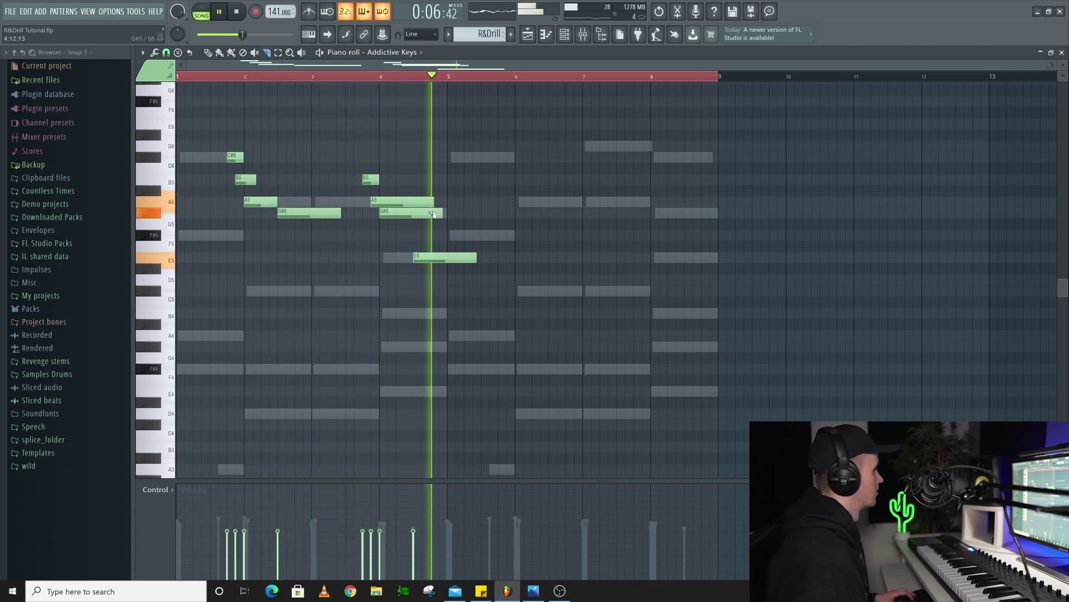
key("space")
Duplicate the complete piano melody directly after itself.
left_click_drag(454, 130, 202, 270)
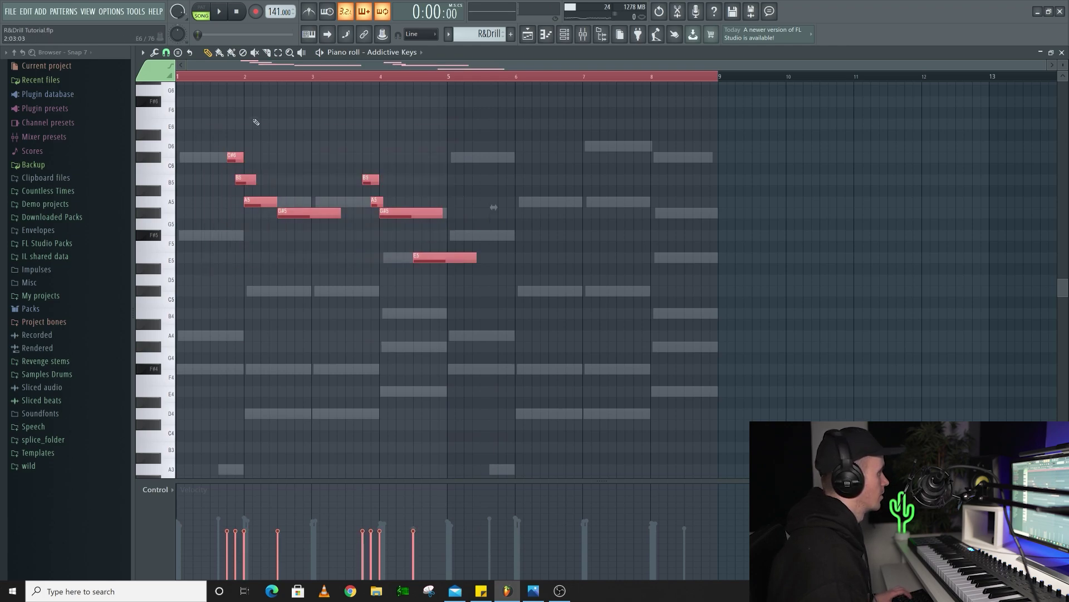
key("ctrl+b")
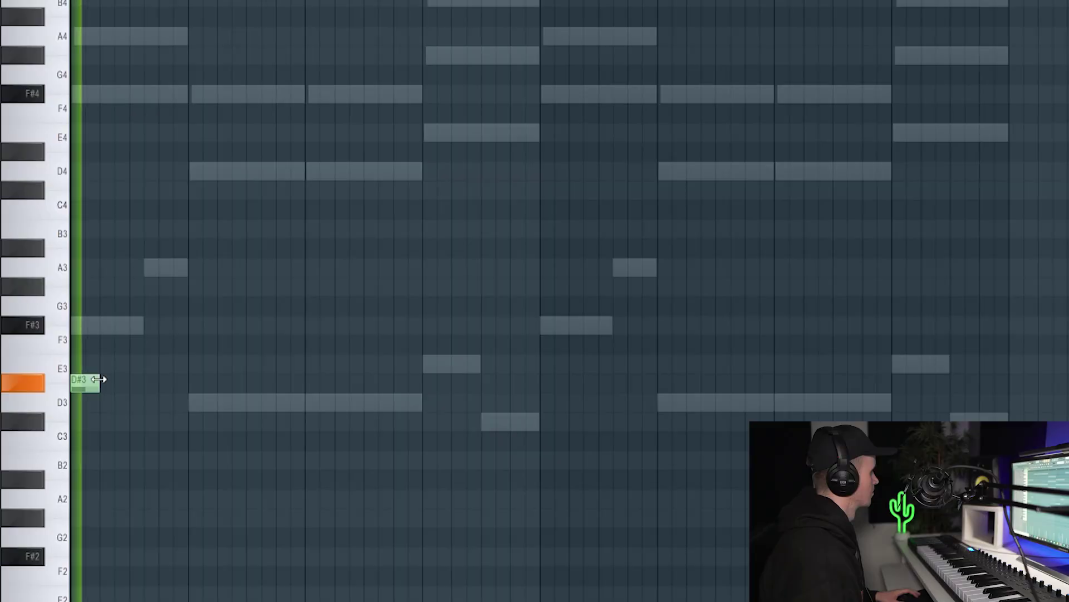
Continue the rising run in bar 1 from D#3 with short E3, F3 and F#3 notes.
left_click(105, 362)
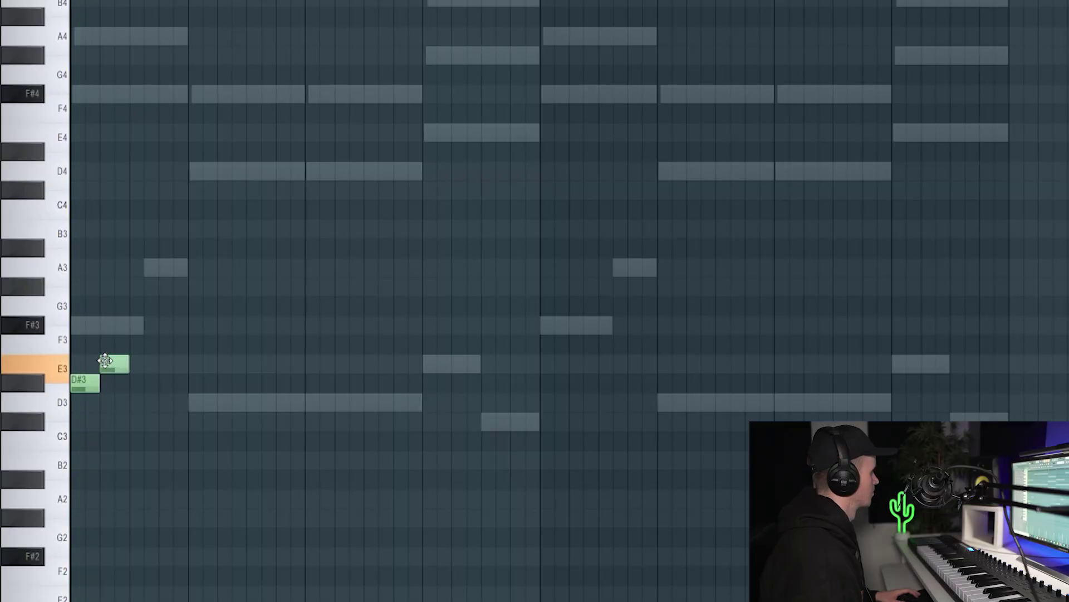
key("space")
left_click(140, 344)
left_click(155, 326)
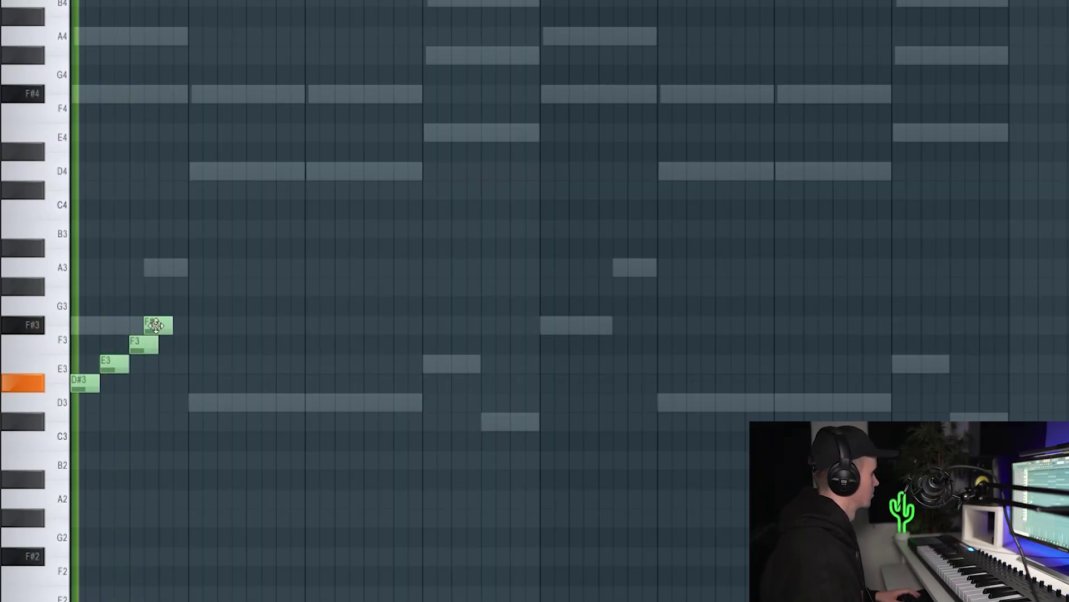
Add a second rising run of short B3, C4, C#4 and D4 notes across bar 2.
left_click(192, 308)
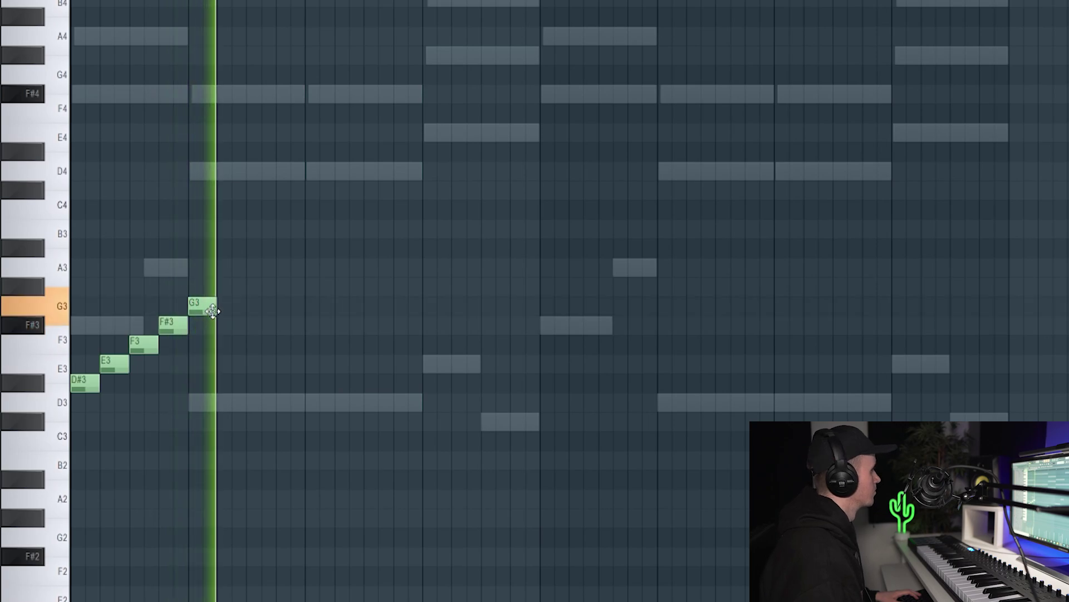
left_click_drag(212, 310, 213, 233)
left_click(220, 208)
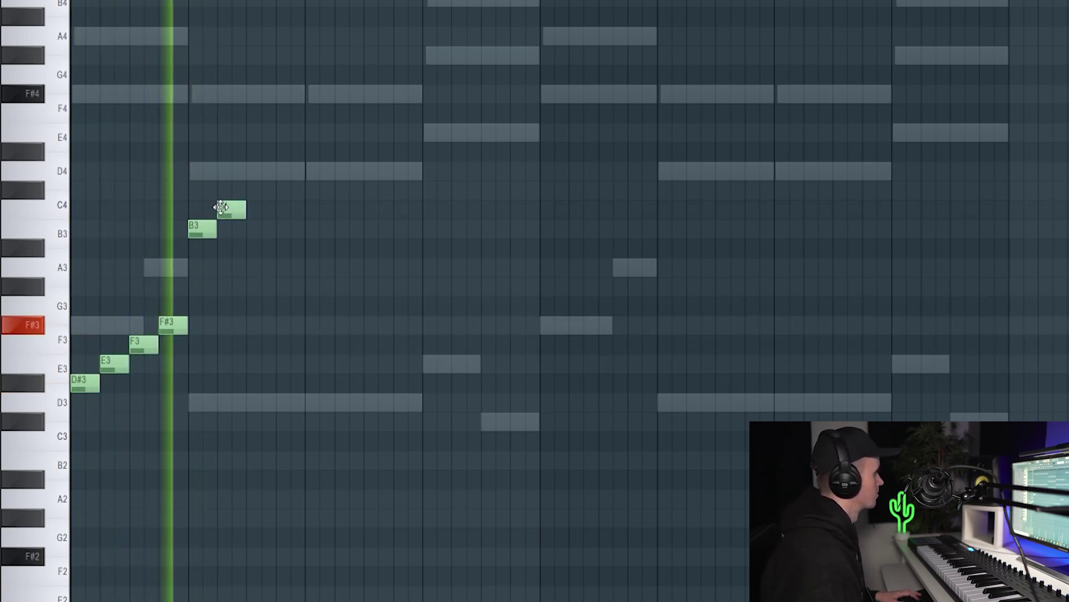
left_click(251, 190)
left_click(281, 171)
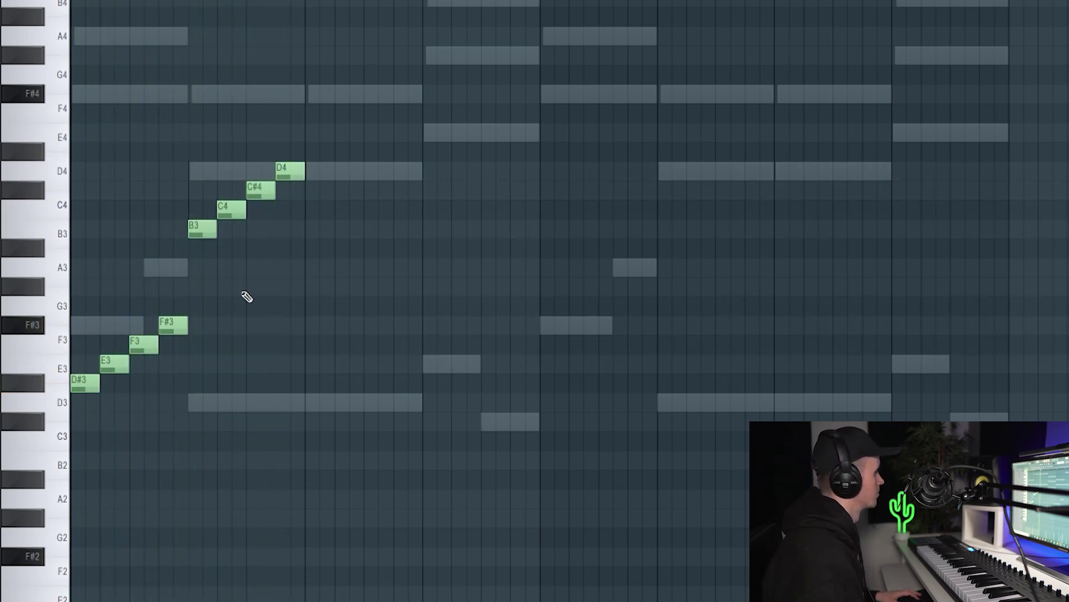
Duplicate the two-bar pattern of rising notes into bars 3 and 4 and clear the selection.
key("ctrl+a")
key("ctrl+b")
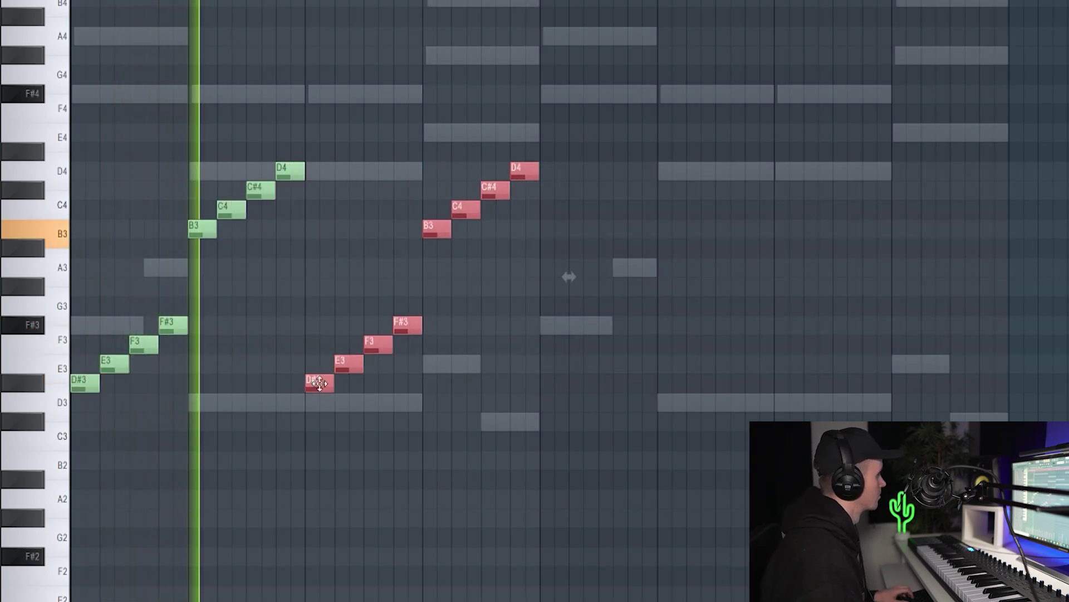
left_click(318, 256)
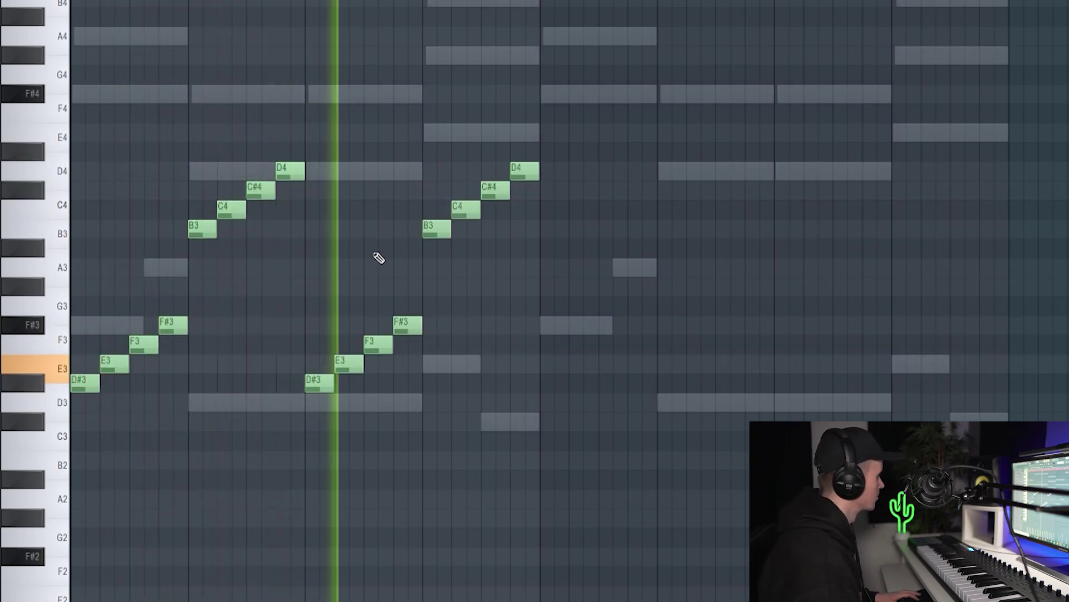
Raise the last note of bar 4 to E4, then shift the final E4–G4 rising run to the start of bar 8.
left_click_drag(525, 177, 518, 230)
key("space")
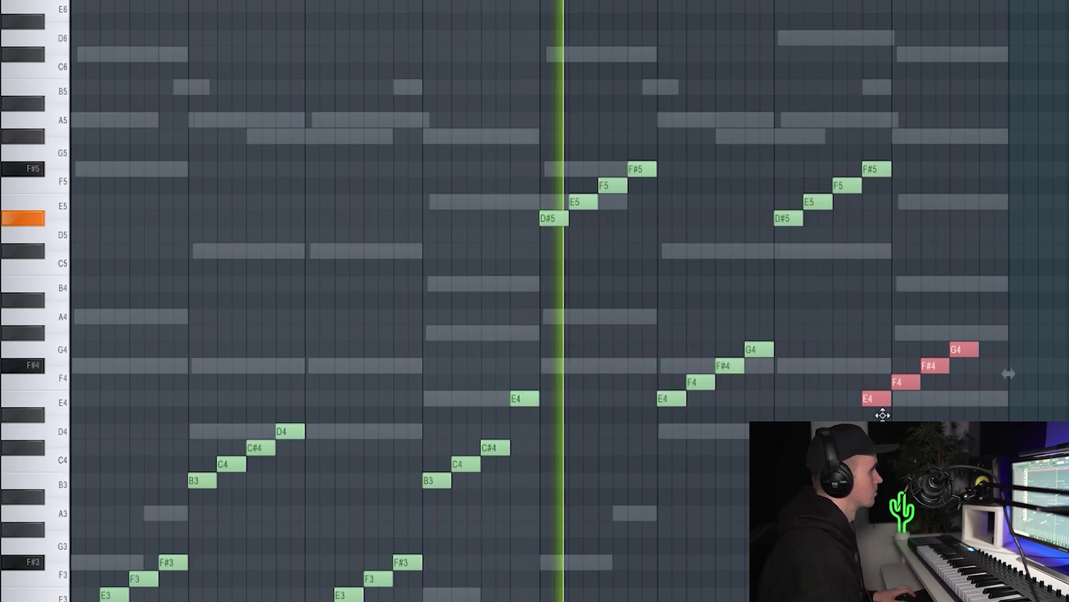
scroll(878, 357, "down", 2)
scroll(868, 337, "down", 2)
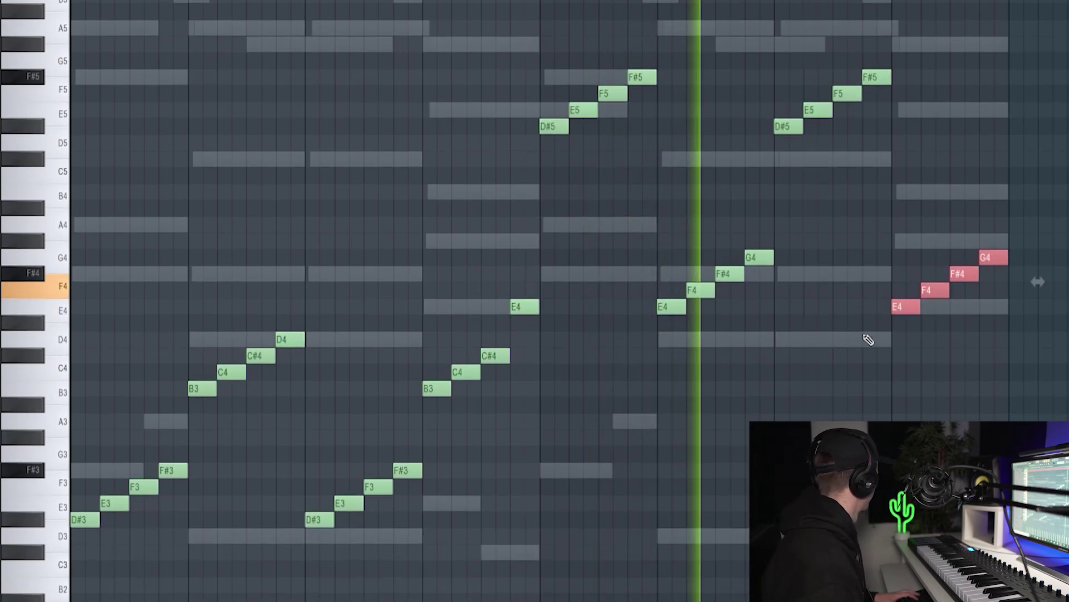
scroll(868, 336, "up", 1)
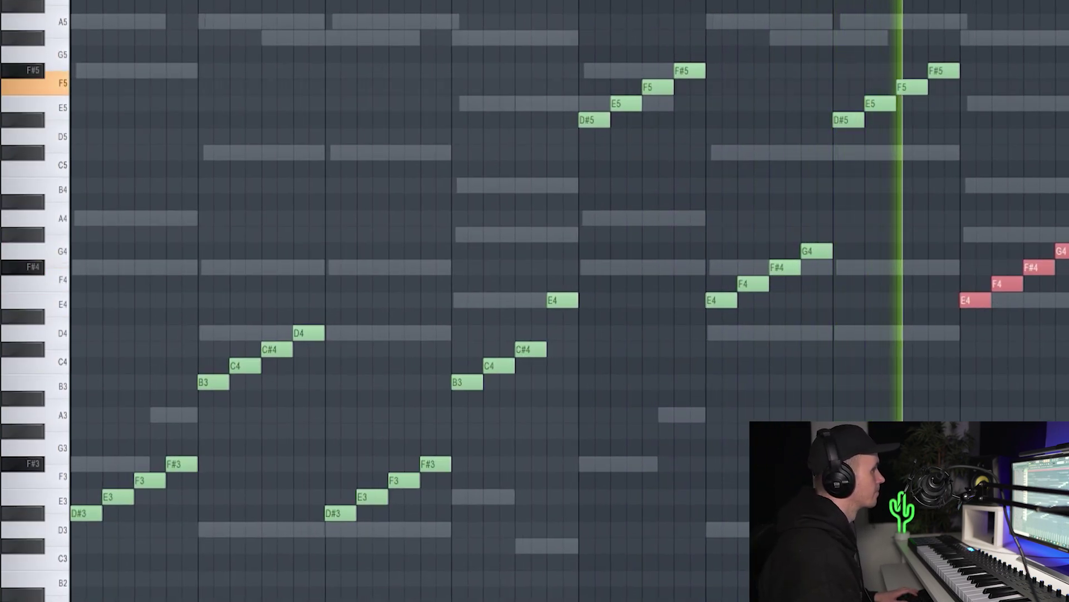
key("ctrl+d")
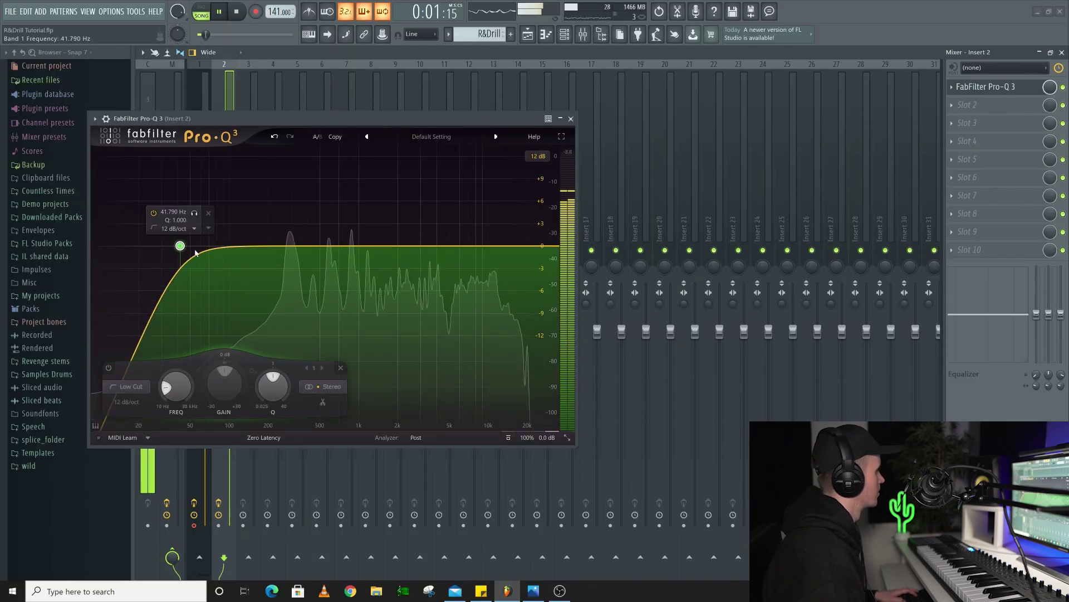
Band-limit the melody in FabFilter Pro-Q 3 with a 12 dB/oct low cut at about 748 Hz and a high cut near 5 kHz.
left_click_drag(180, 246, 294, 246)
left_click(509, 246)
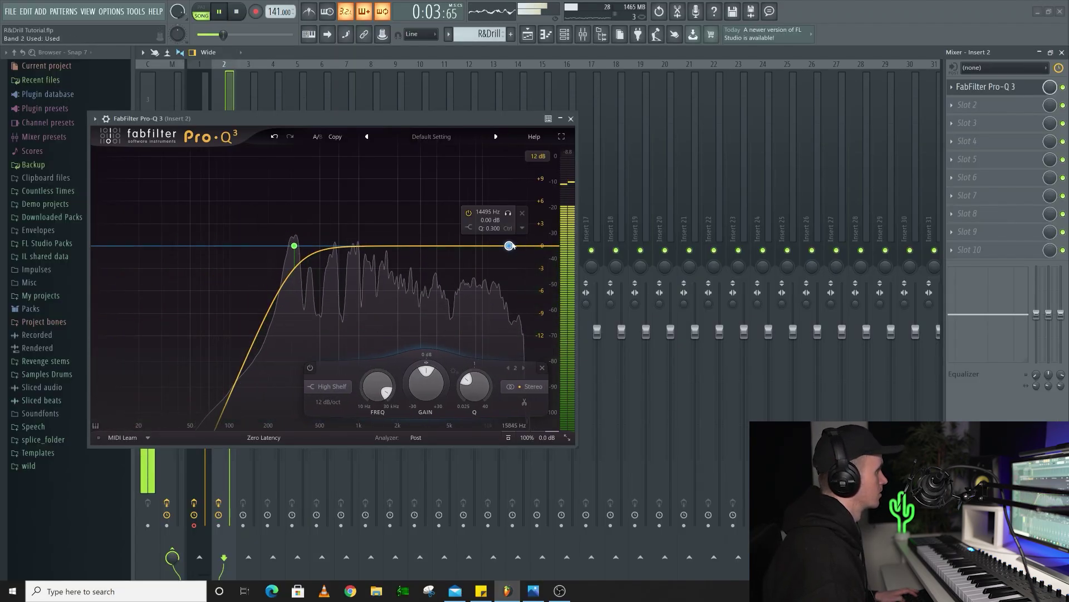
left_click(522, 214)
left_click(533, 249)
left_click_drag(532, 249, 451, 246)
left_click_drag(294, 247, 342, 246)
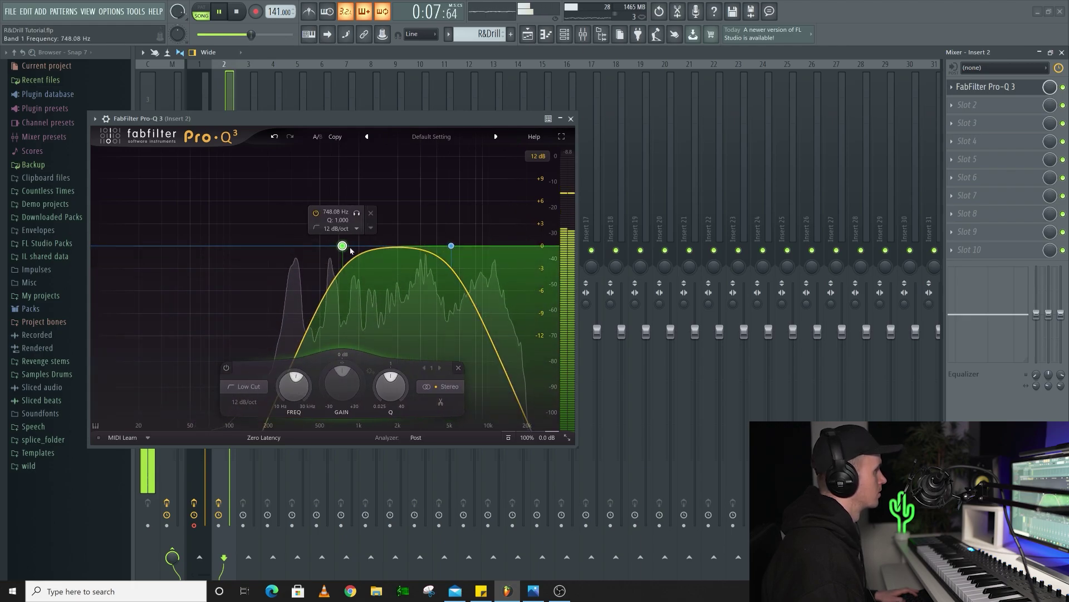
Add ValhallaVintageVerb with 28.6% mix, 1.37 s decay and 280 Hz low cut, plus Fruity Delay 2, to Insert 2's effects chain.
left_click(967, 105)
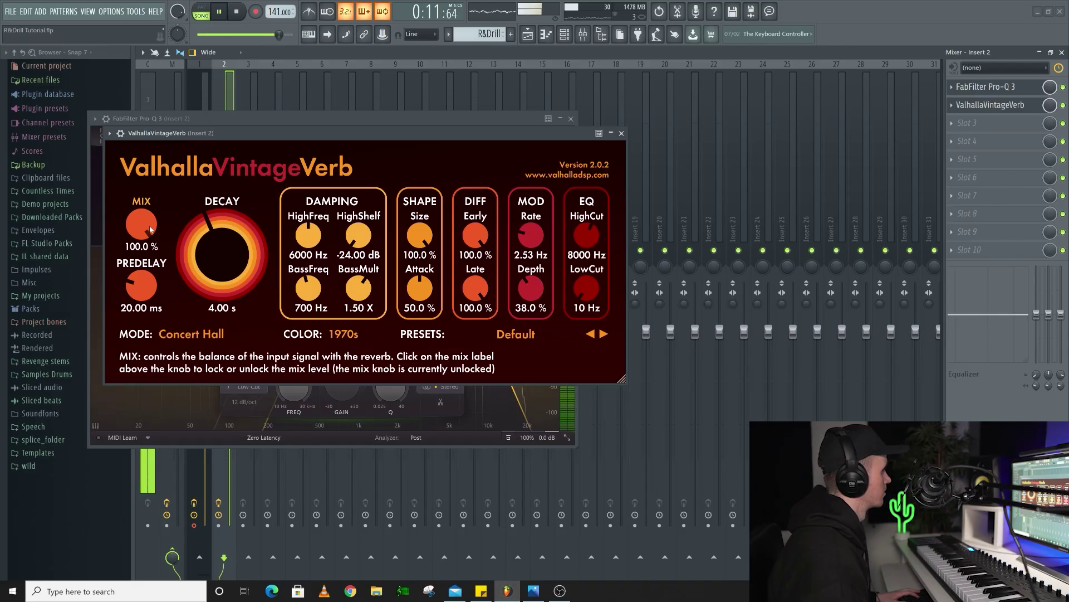
left_click_drag(141, 224, 152, 247)
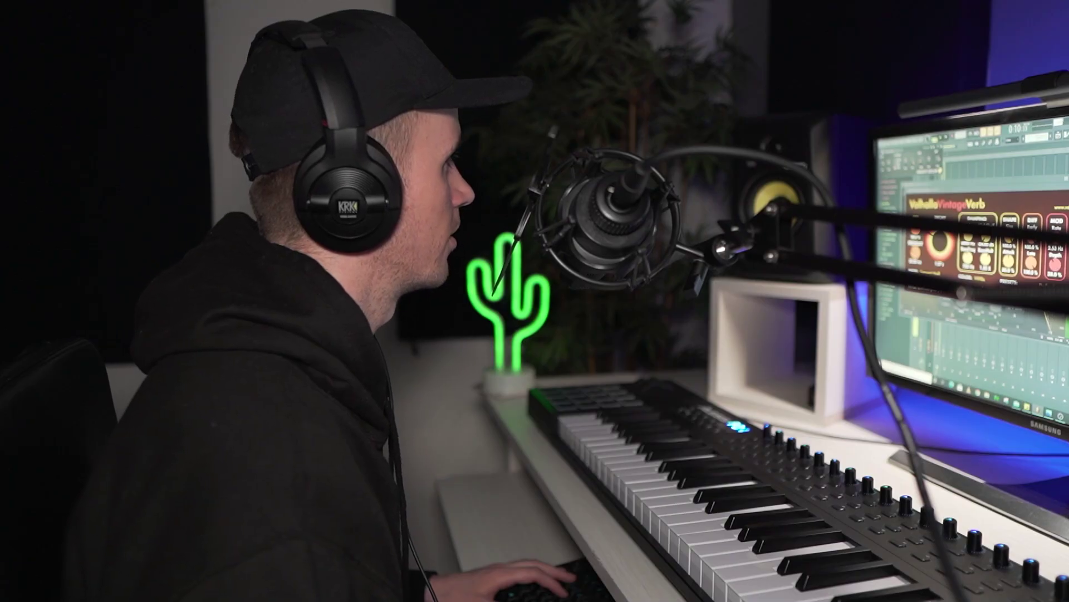
left_click_drag(121, 37, 147, 65)
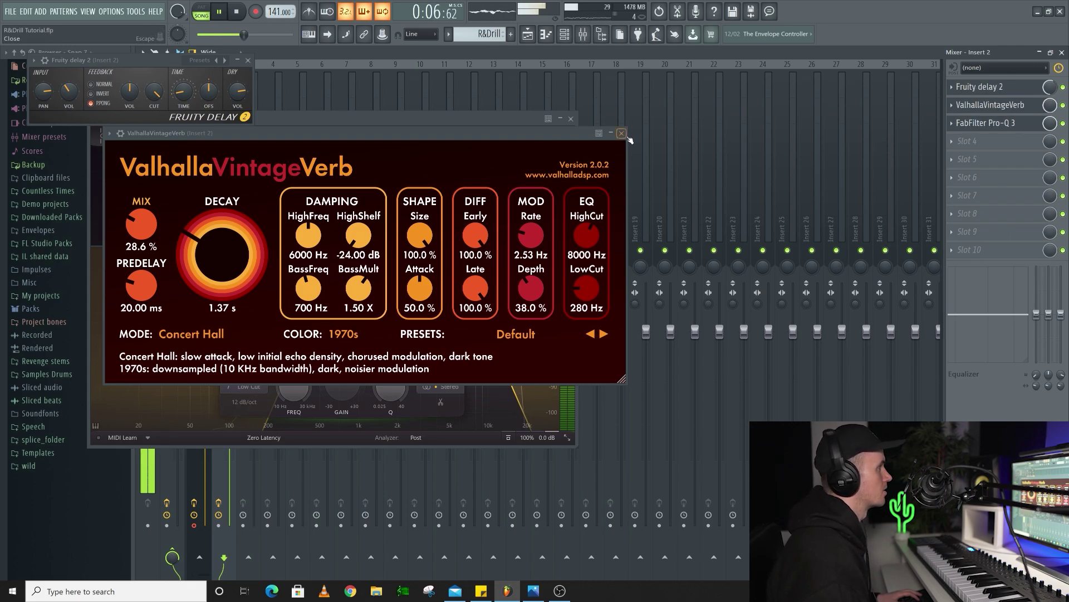
left_click(622, 133)
left_click(571, 118)
left_click(248, 61)
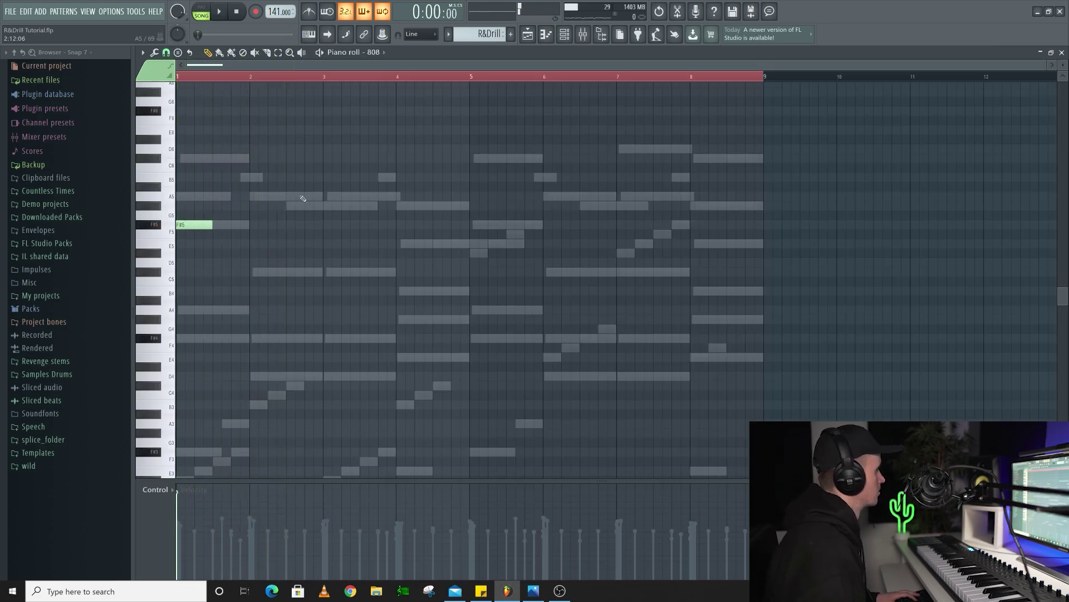
Build the 808 line through bar 4 with A5, D5 and E5 notes plus a high slide note late in bar 4.
scroll(312, 223, "down", 1)
left_click(324, 242)
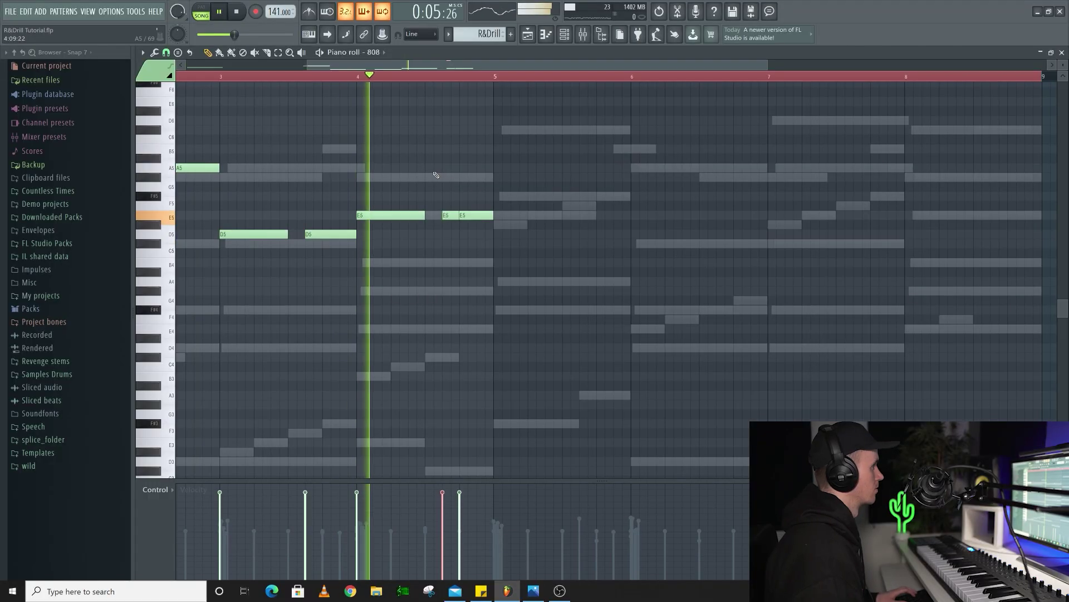
scroll(434, 175, "up", 3)
left_click(444, 146)
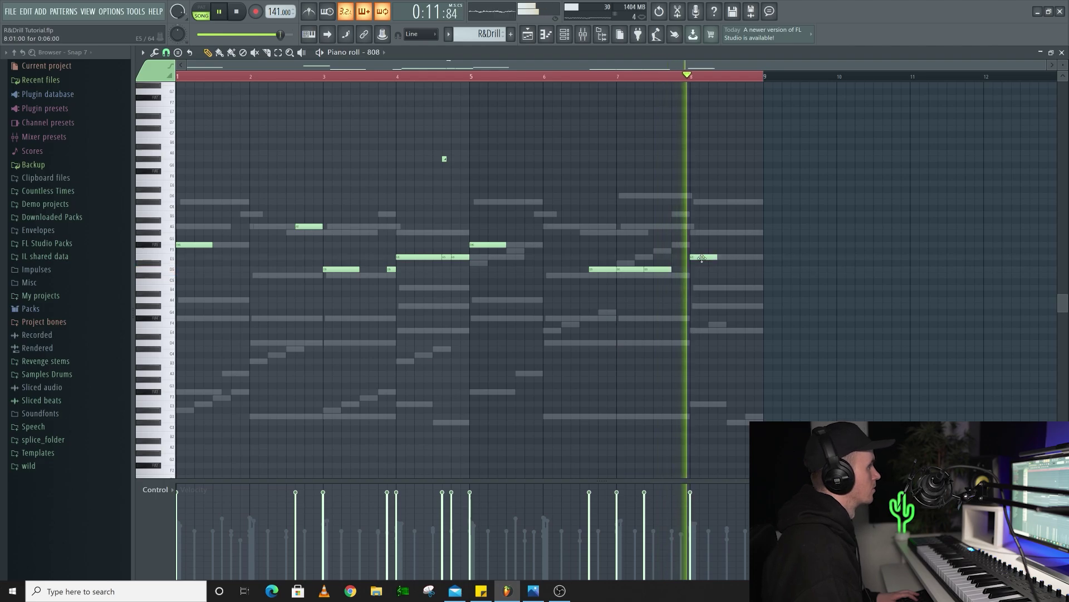
Fill bar 8 of the 808 line with E5 notes and a closing G#5 note.
left_click(693, 257)
key("space")
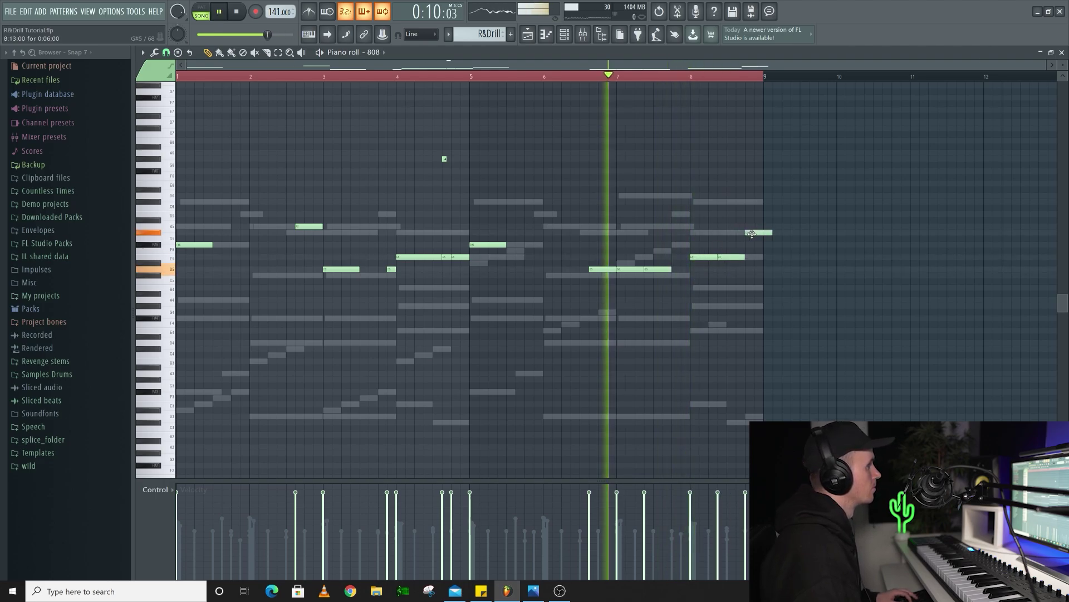
left_click_drag(752, 234, 753, 233)
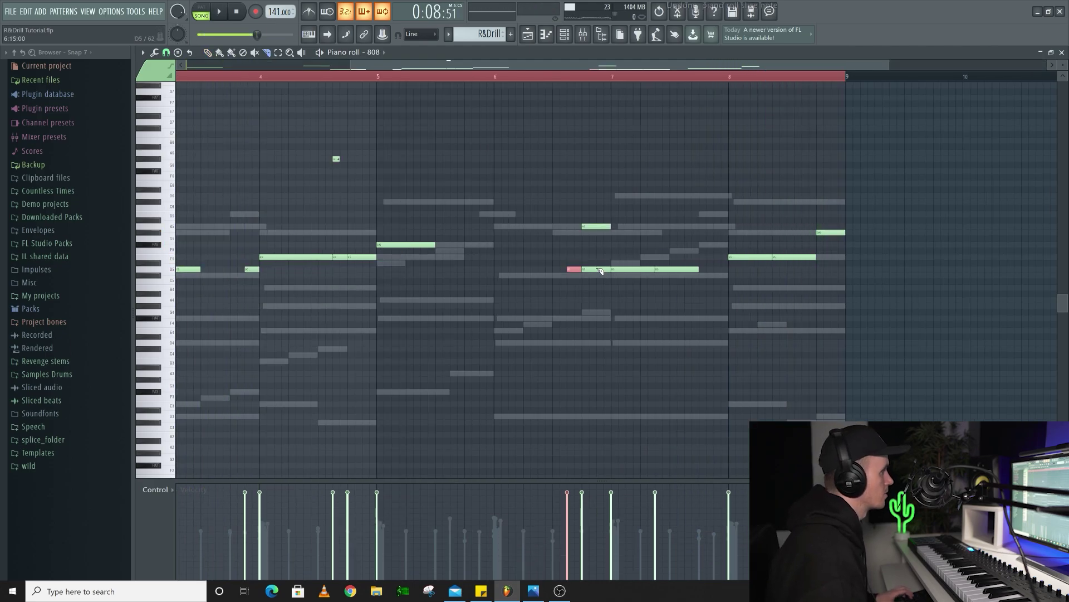
Place high slide notes over the repeated 808 D5 notes in bar 6 and one over the E5 notes in bar 8.
scroll(568, 171, "up", 2, "ctrl")
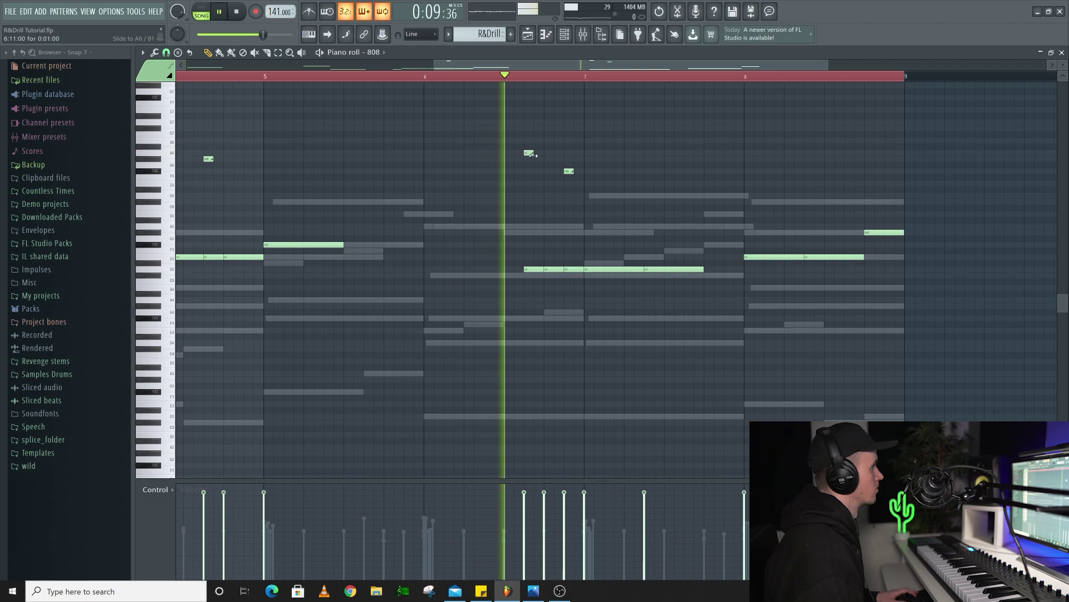
left_click_drag(537, 120, 530, 117)
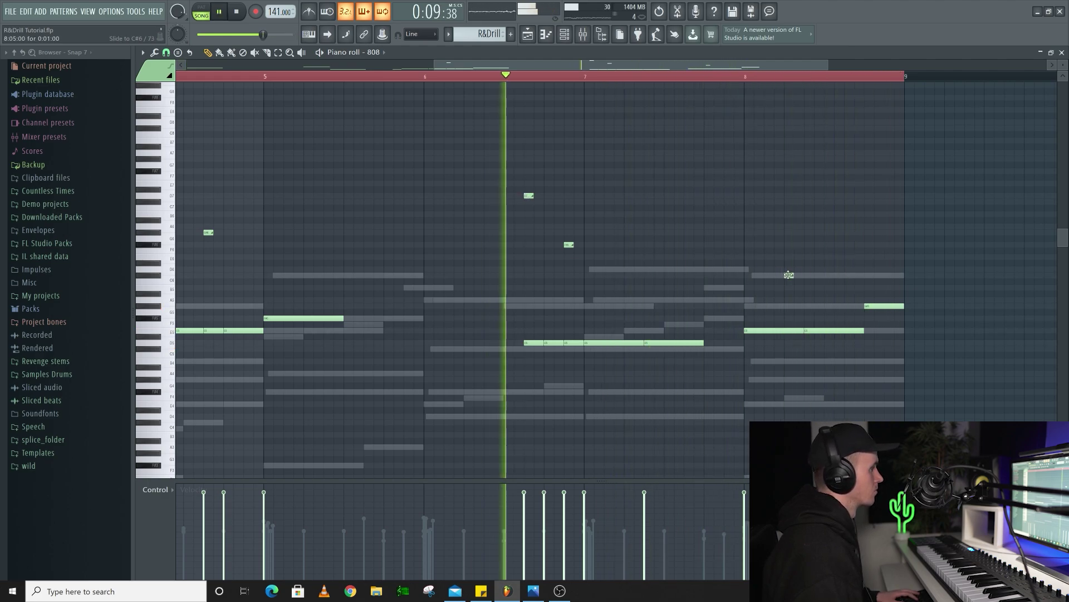
left_click_drag(789, 275, 770, 280)
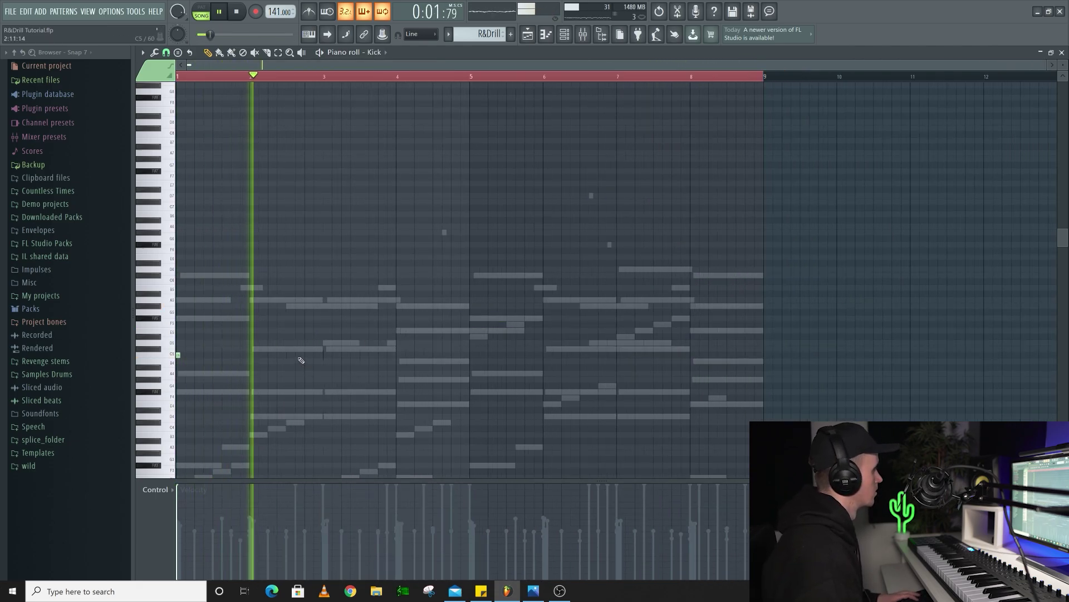
Place C5 kick hits late in bar 2 and at the starts of bars 3, 4, 5 and 7.
left_click(297, 355)
left_click(325, 355)
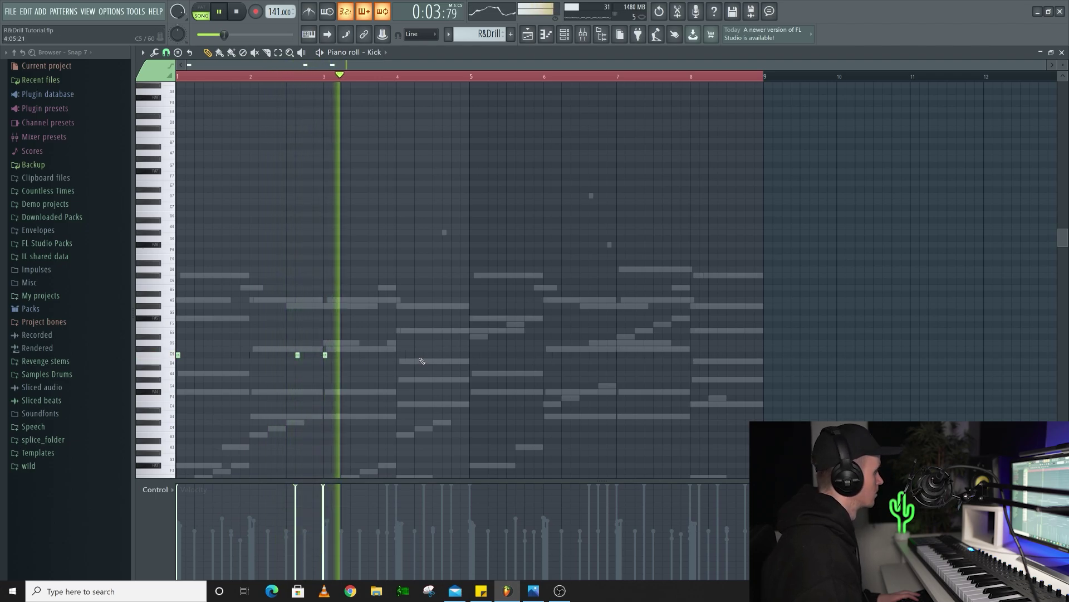
left_click(398, 355)
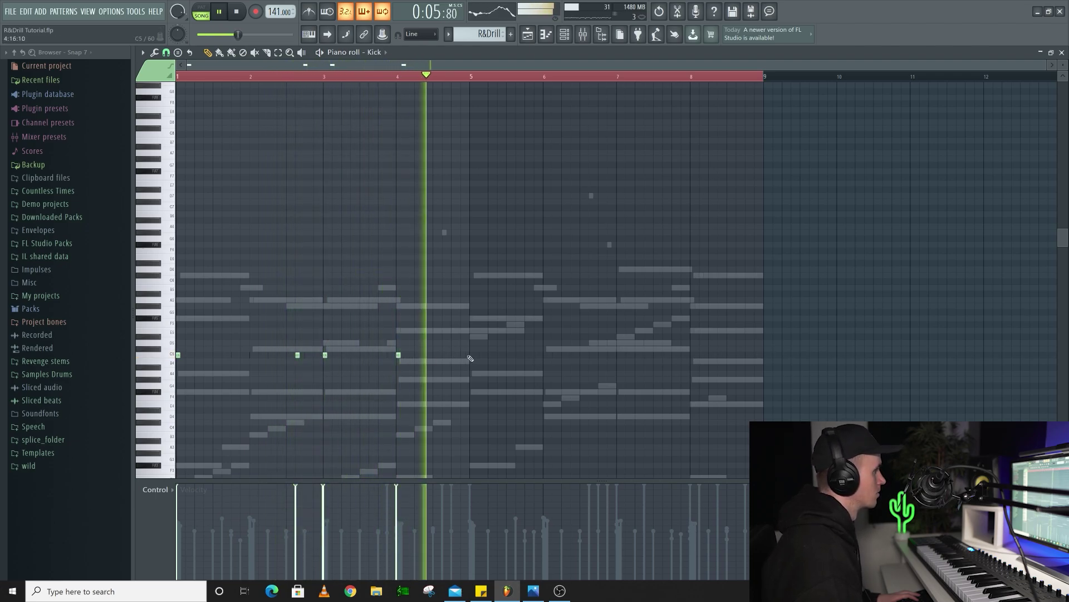
left_click(471, 354)
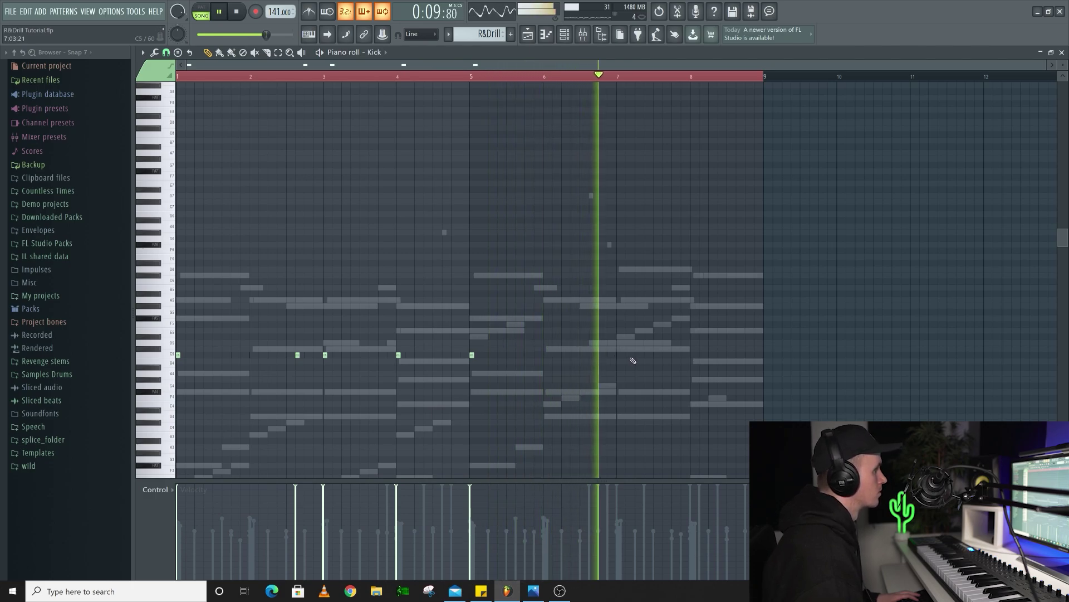
left_click(618, 354)
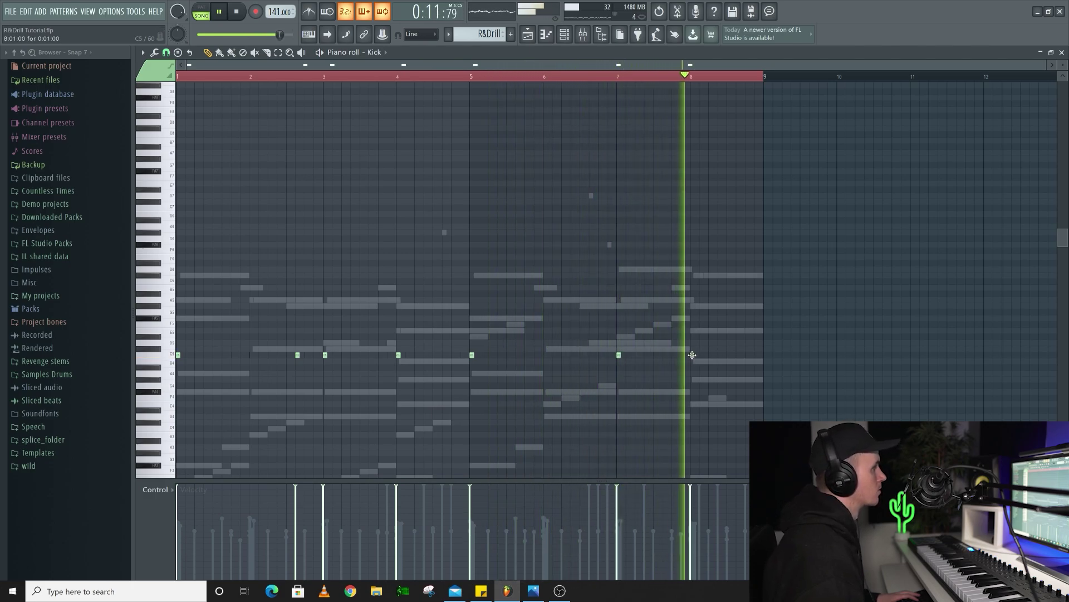
Add the RXR - CLAP 13 sample as a channel and place claps on step 9 of bars 1 and 3 and step 13 of bar 4.
left_click_drag(67, 520, 118, 510)
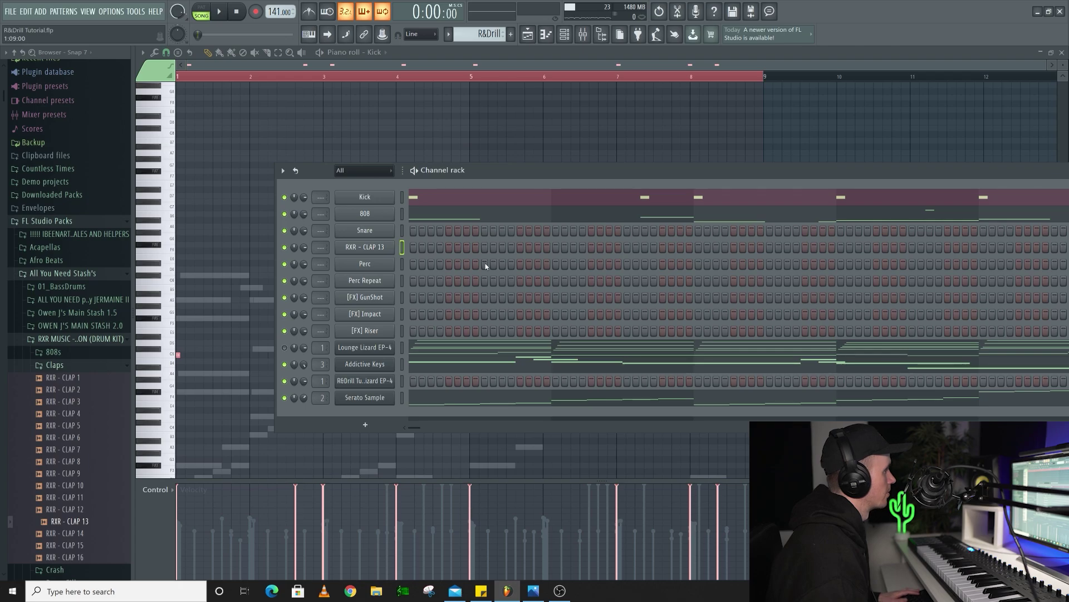
key("space")
left_click(484, 247)
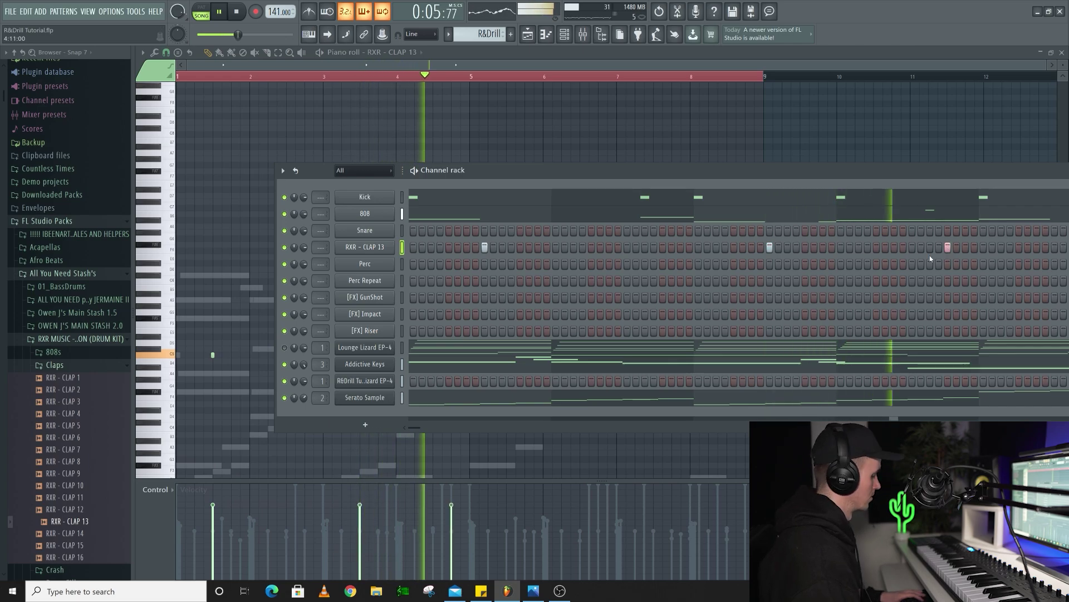
Duplicate the four-bar clap pattern into bars 5 to 8 and raise the velocity of all claps.
key("F6")
left_click_drag(763, 76, 471, 76)
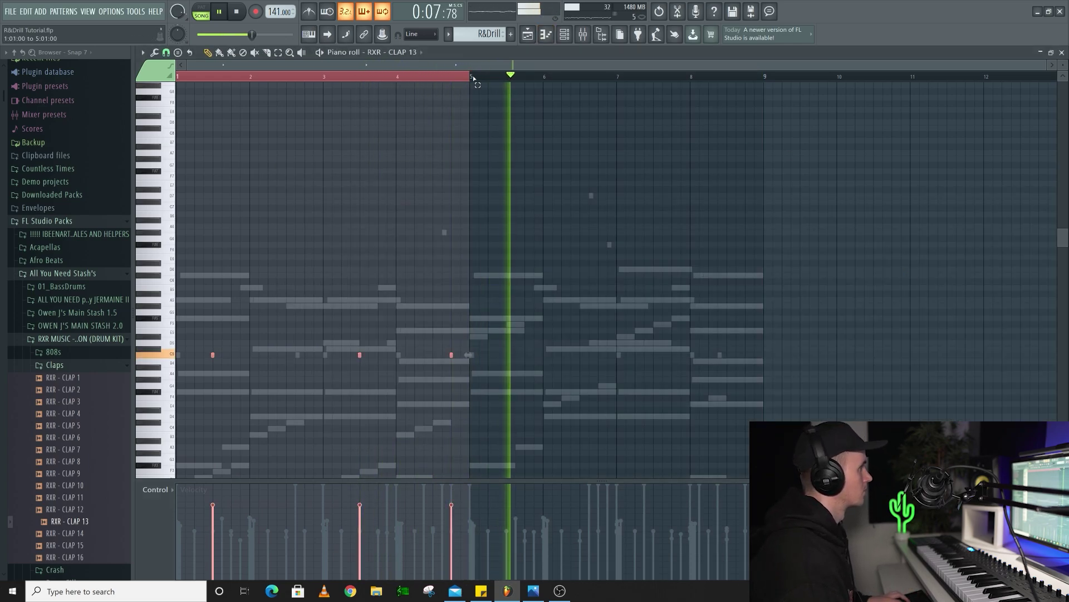
key("ctrl+b")
left_click(473, 78)
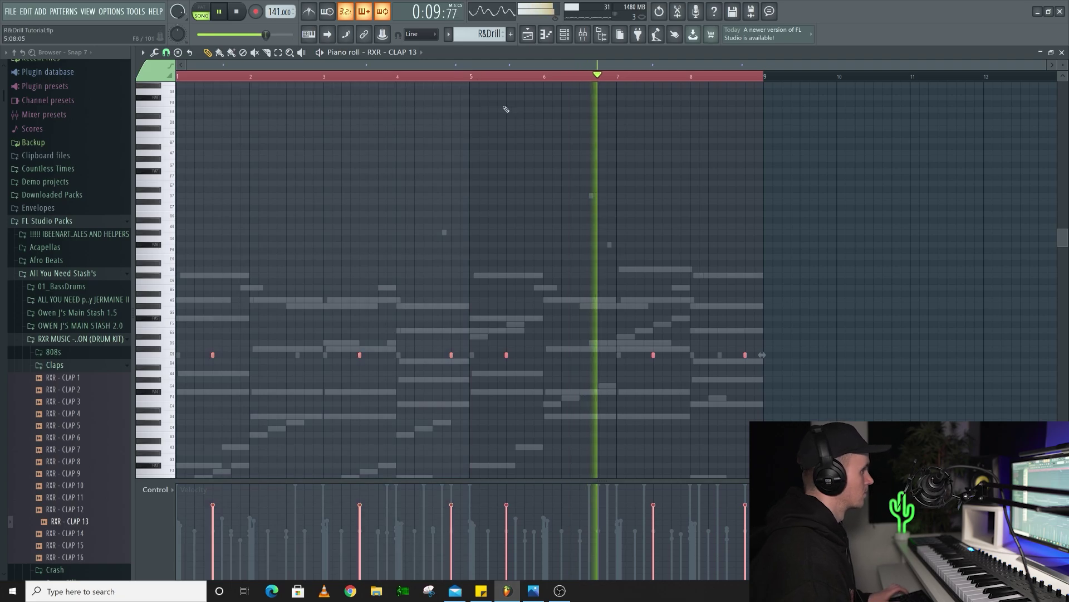
key("ctrl+a")
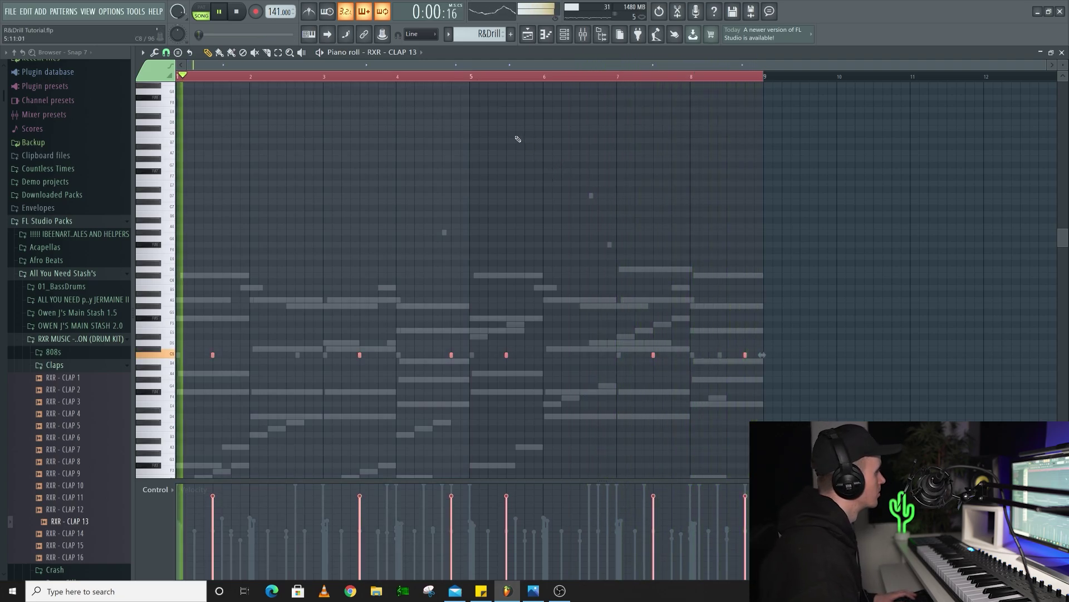
key("space")
Bring in the [COUNTER] Tin sample and thin its pattern by removing hits around the bar 2 start, late in bar 2 and midway through bar 3.
left_click(55, 366)
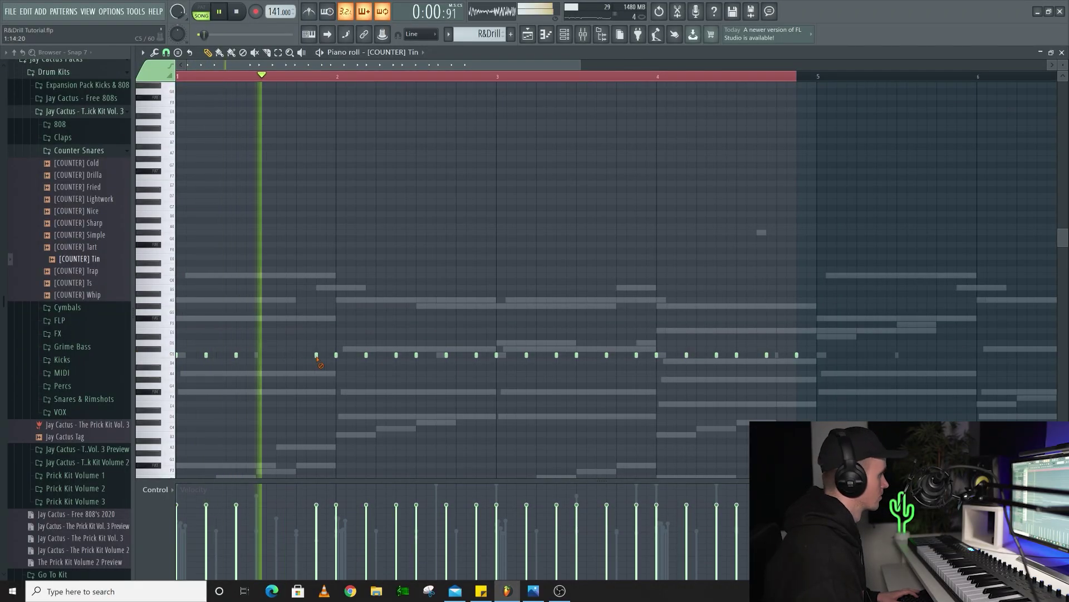
right_click(316, 354)
right_click(336, 355)
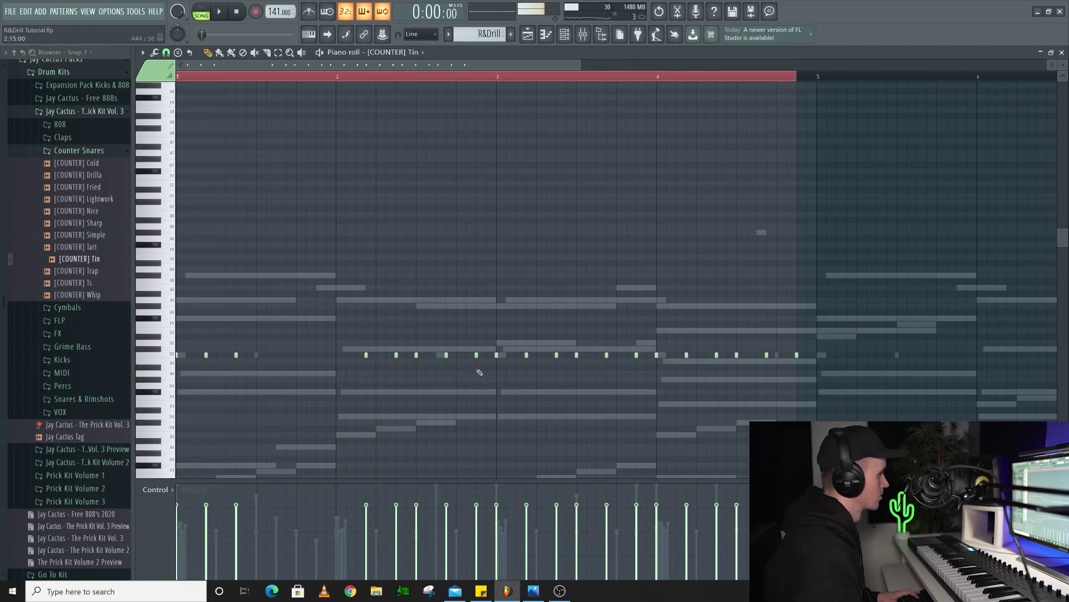
right_click(446, 354)
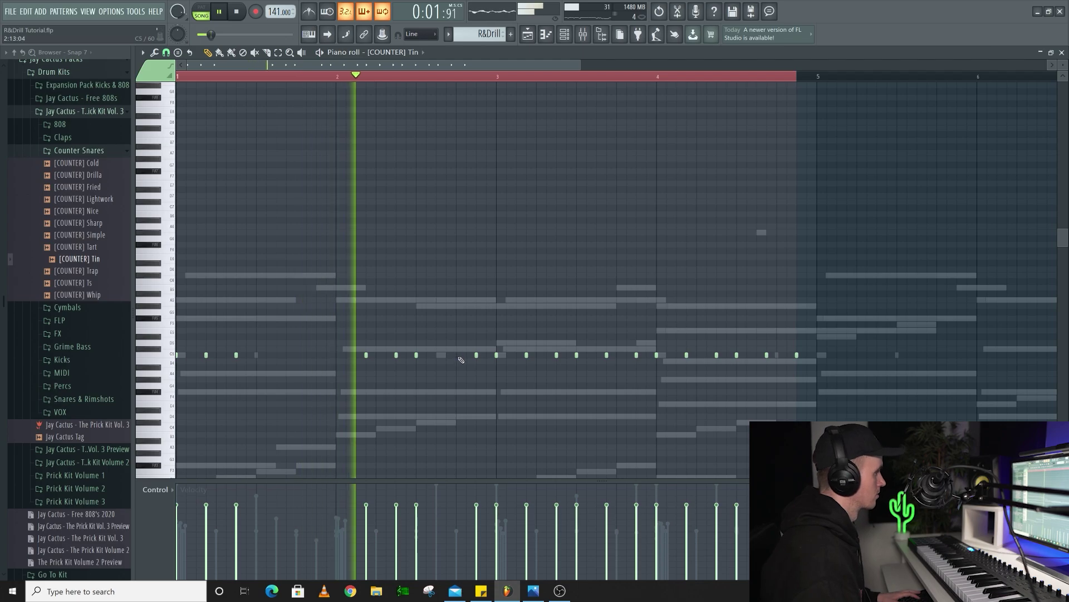
right_click(577, 355)
key("space")
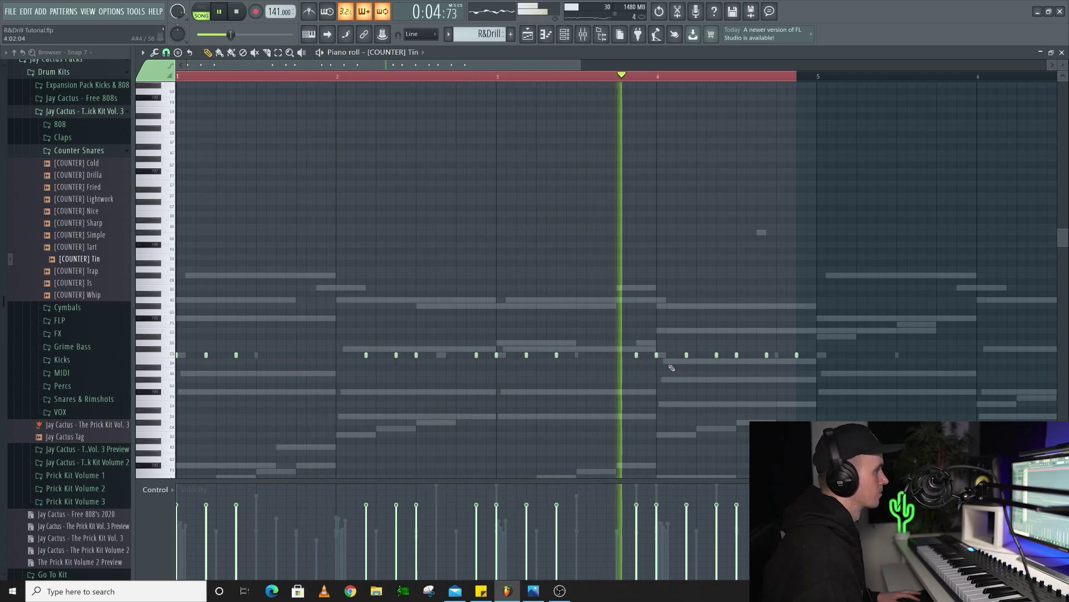
right_click(744, 355)
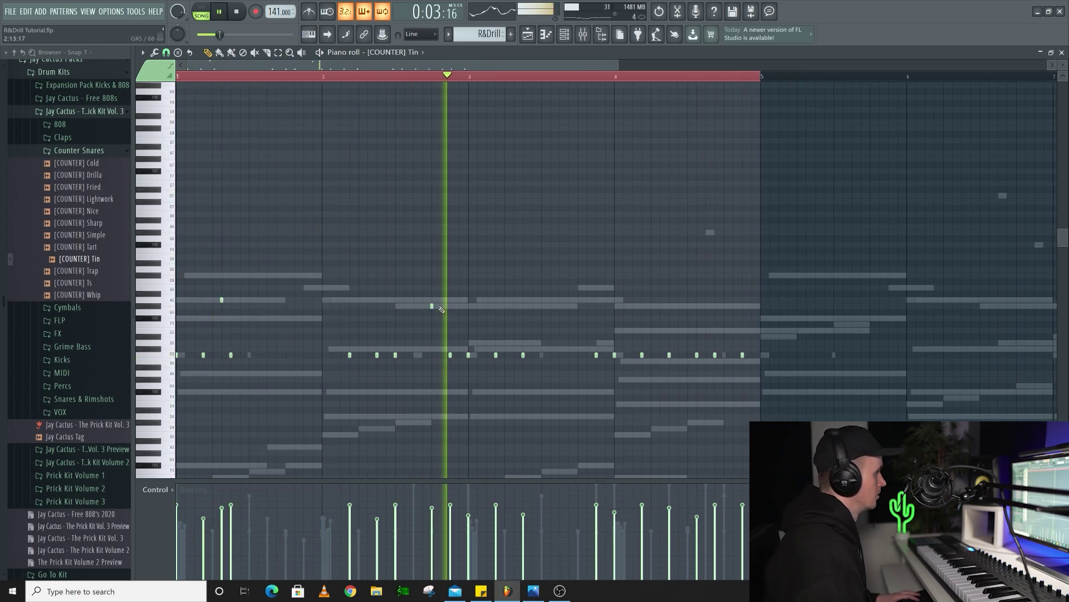
Place a pair of softer F#5 [COUNTER] Tin hits late in bar 2 and repeat the four-bar pattern through bar 8.
left_click(432, 306)
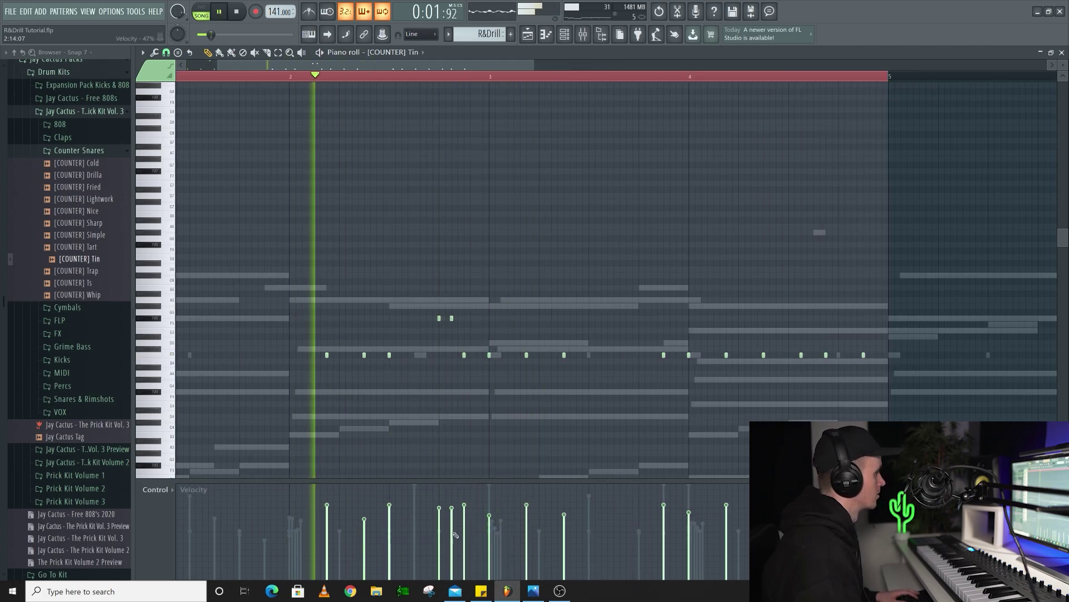
scroll(454, 388, "down", 1)
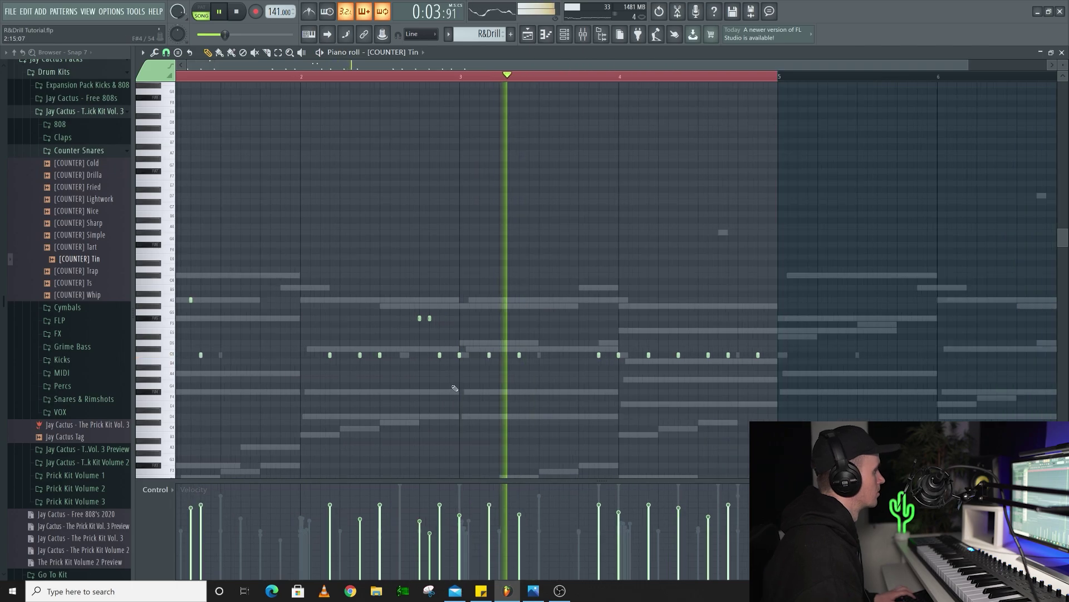
scroll(455, 389, "down", 1)
key("space")
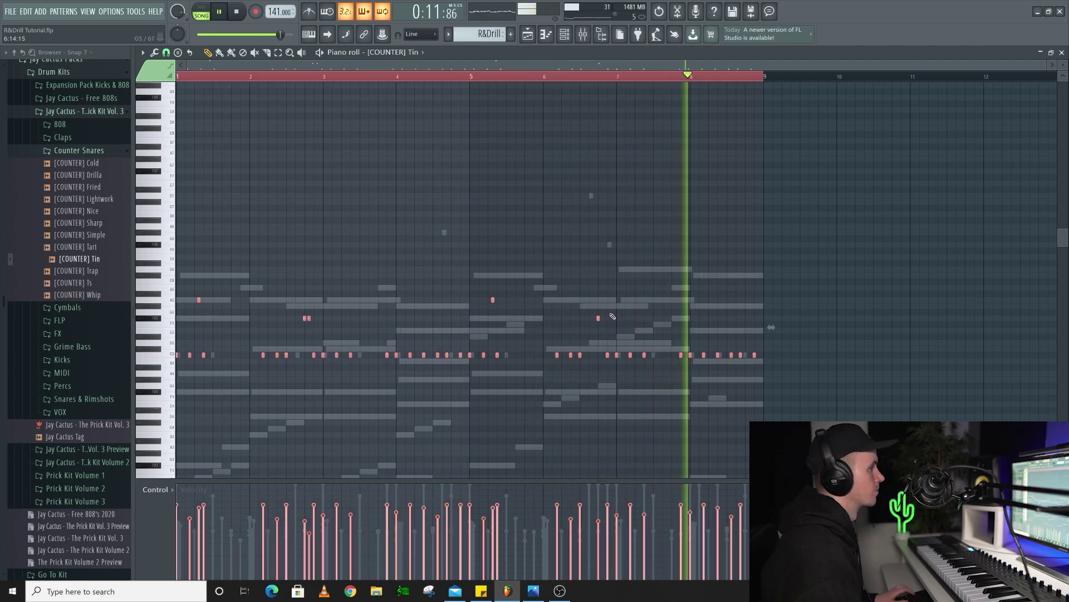
Load ValhallaVintageVerb in the first slot of the Reverb mixer track and add a parametric EQ in the second slot.
key("space")
key("F9")
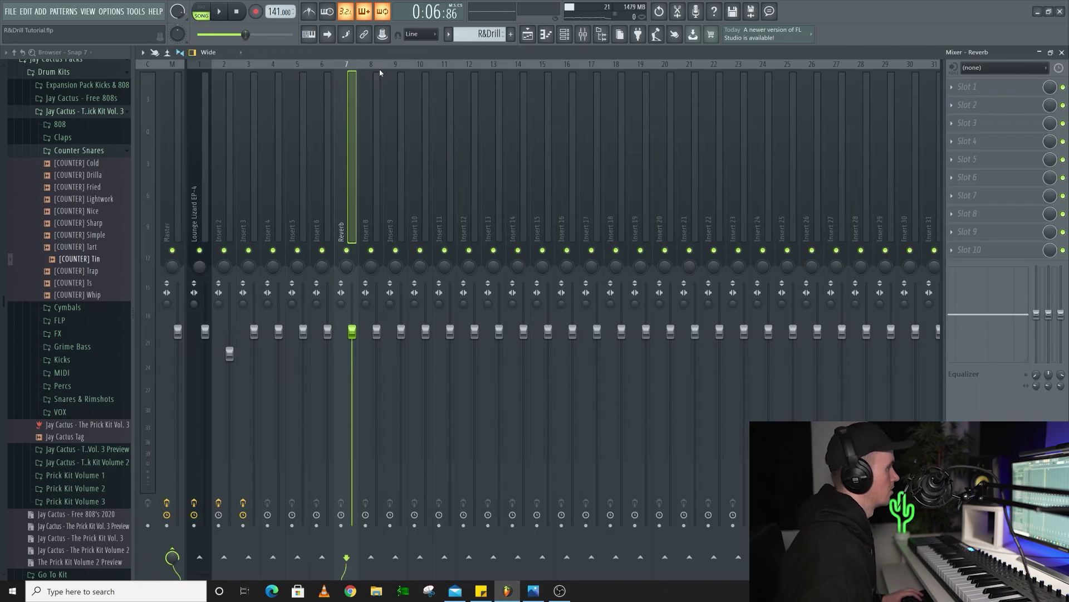
left_click(982, 84)
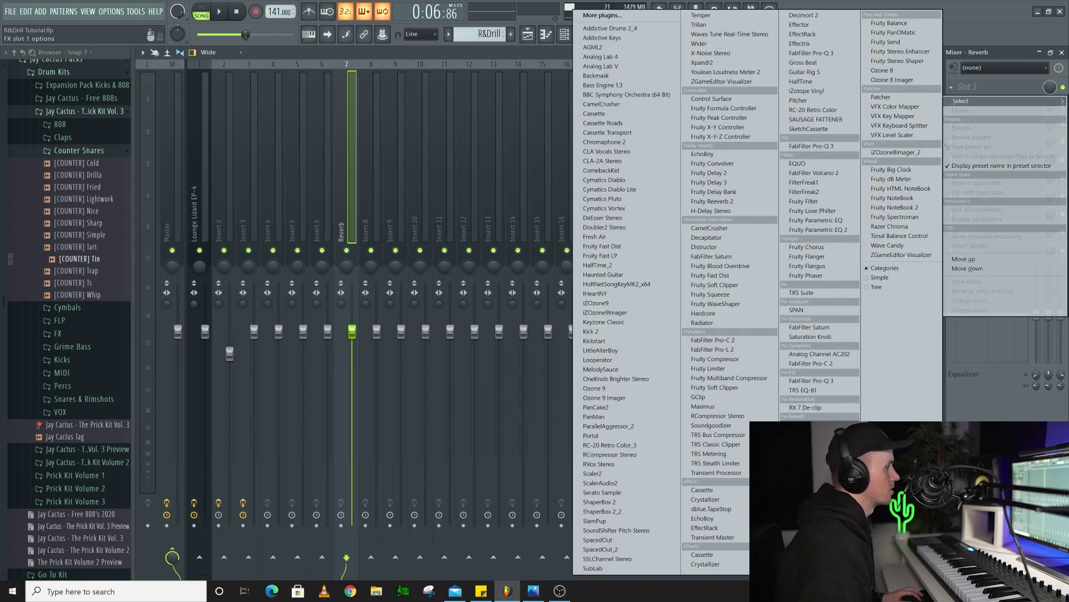
left_click(813, 425)
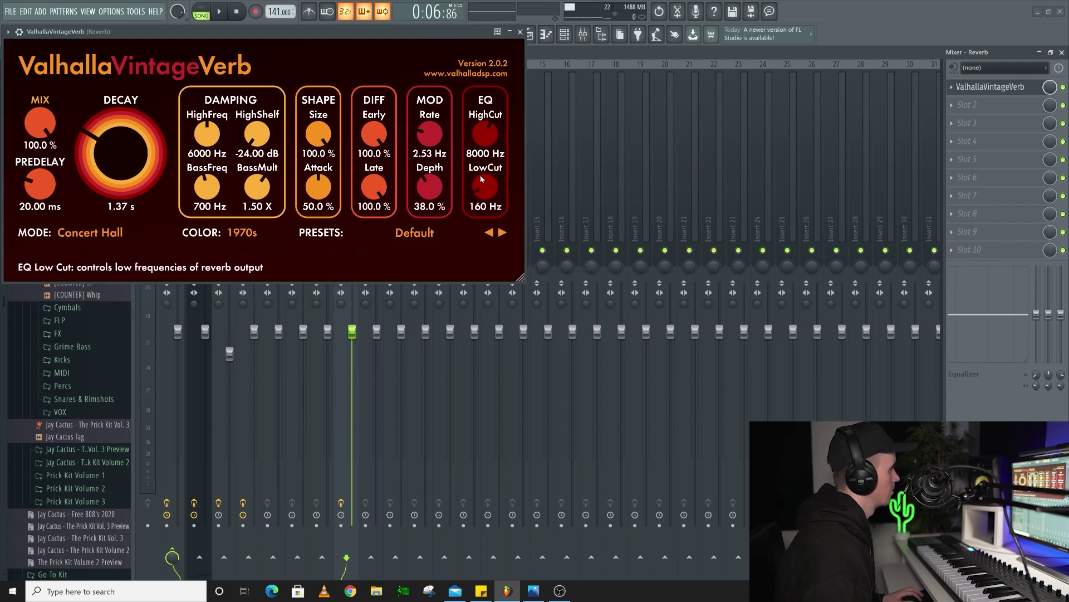
scroll(482, 179, "up", 1)
left_click(968, 105)
left_click(820, 222)
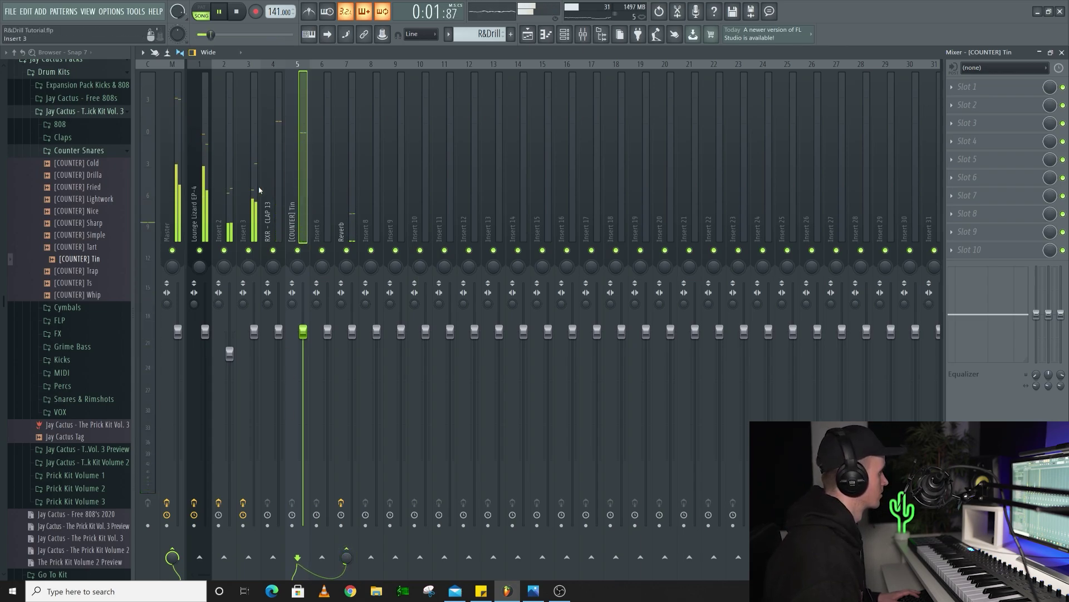
Route the RXR - CLAP 13 mixer track to the Reverb track and raise the clap's volume to about 1.2 dB.
left_click(274, 225)
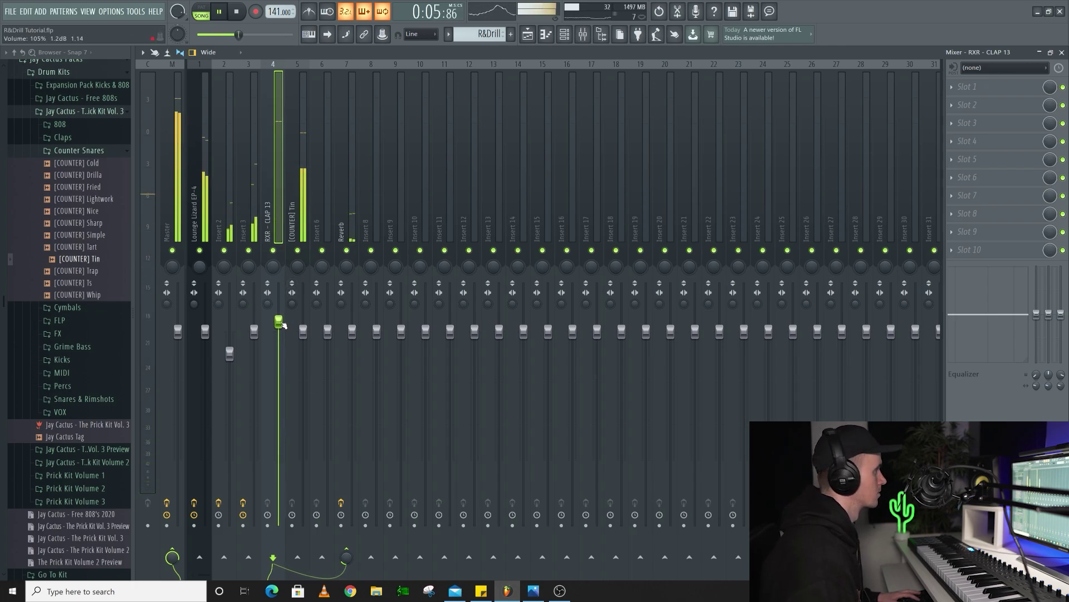
key("space")
Open the Serato Sample #2 notes and thin out the rising chop pattern across bars 1 to 8.
key("F6")
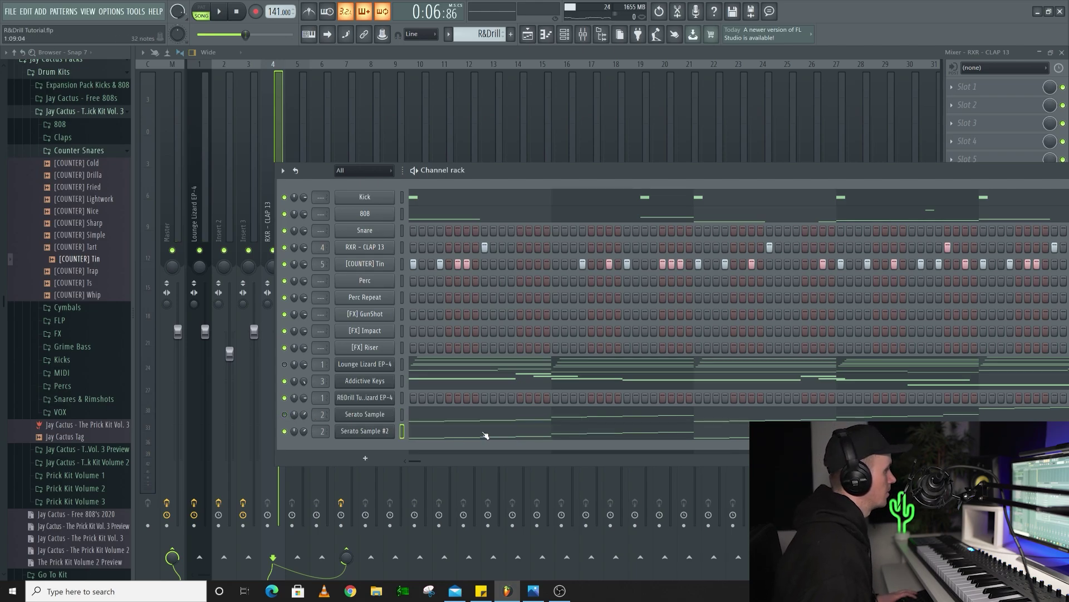
left_click(484, 435)
scroll(334, 251, "down", 5)
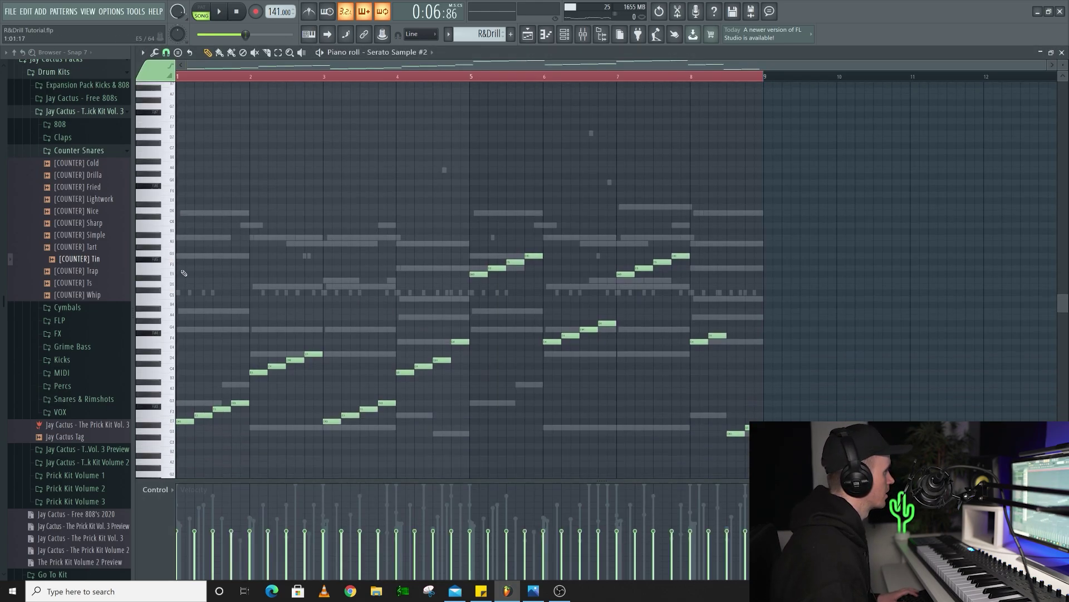
scroll(199, 97, "up", 2)
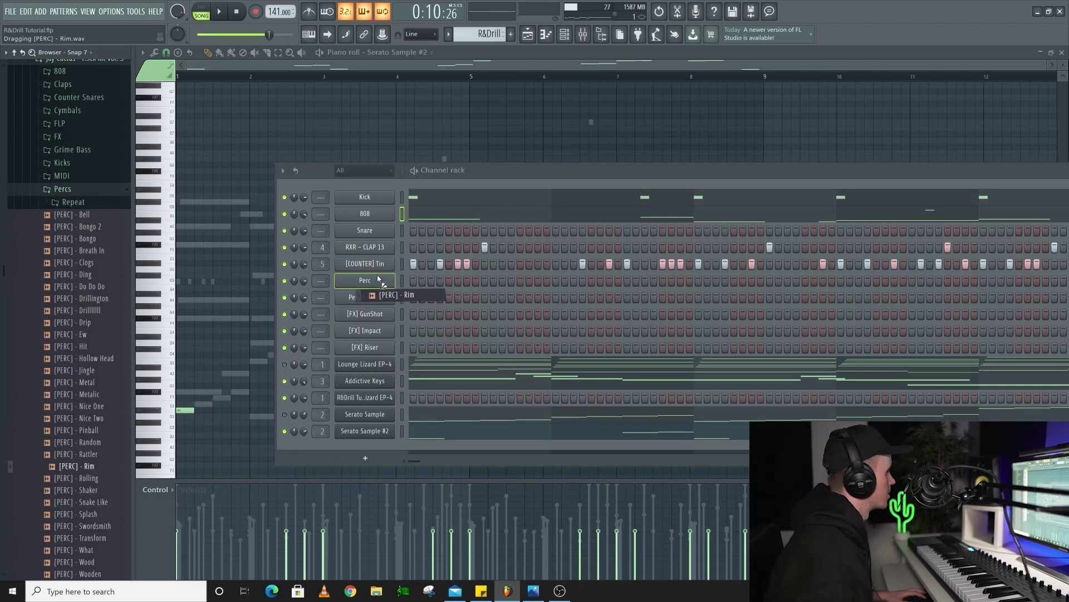
Add a [PERC] - Rim channel with hits at bar 1 step 7, bar 2 step 8, bar 3 step 16, bar 4 step 15 and in bar 6.
left_click_drag(379, 279, 375, 275)
left_click(467, 281)
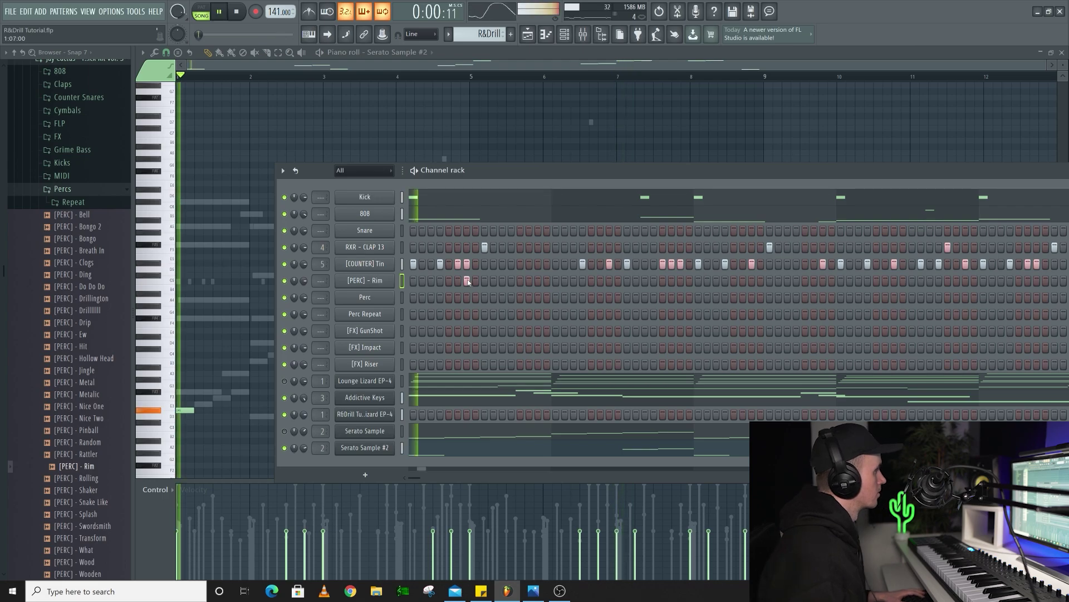
left_click(618, 280)
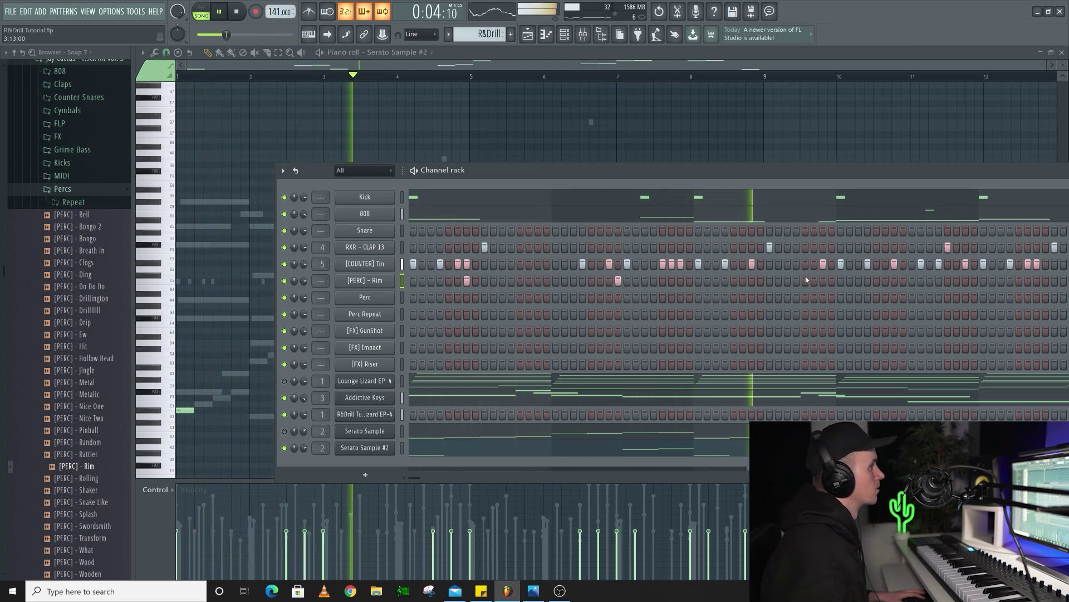
left_click(832, 280)
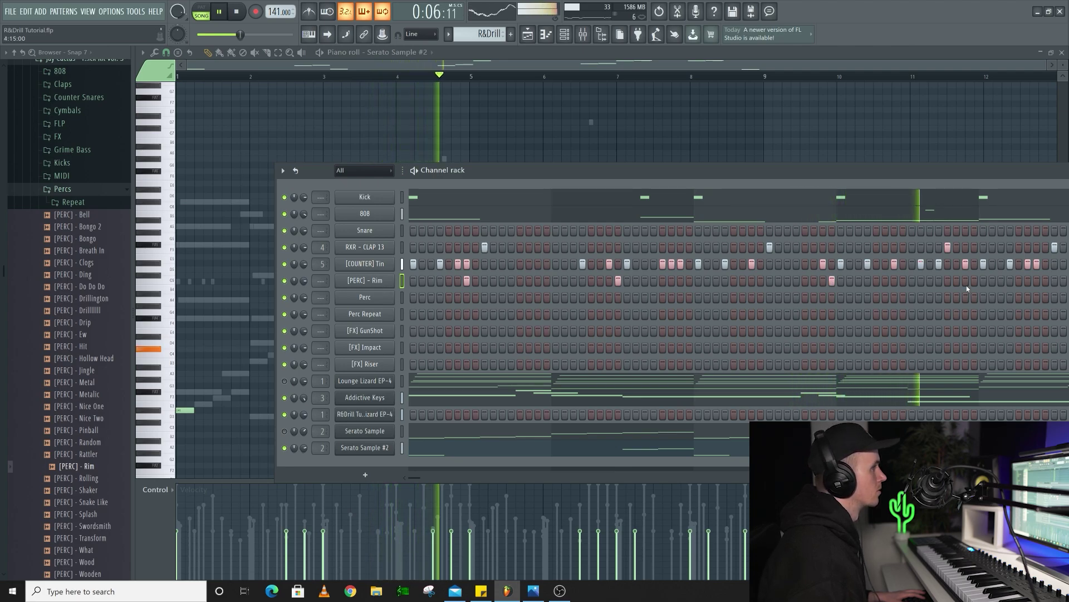
left_click_drag(415, 478, 476, 479)
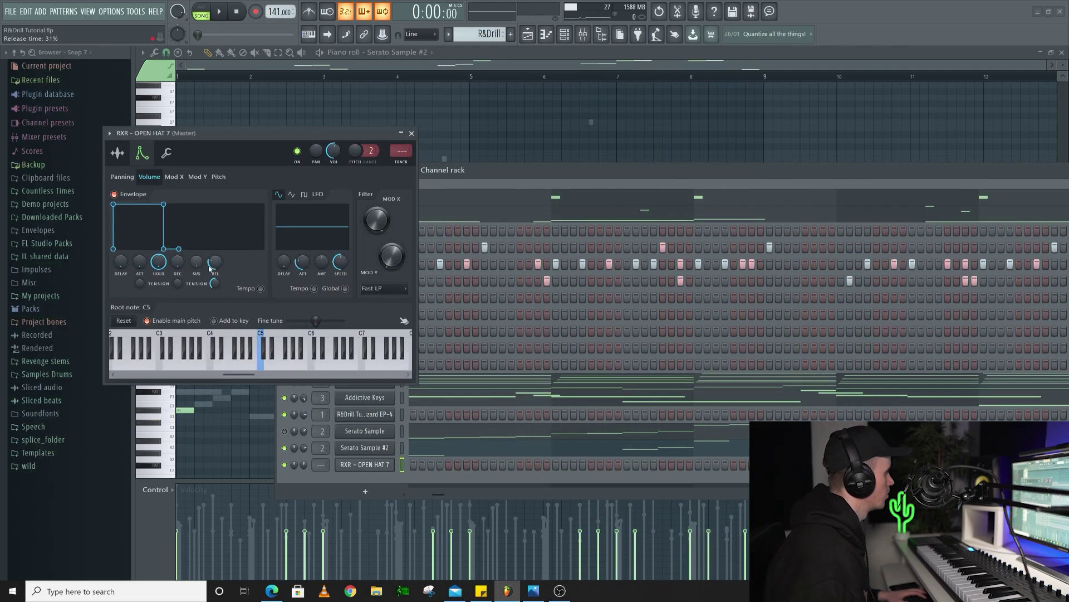
Bring in RXR - OPEN HAT 7 with a volume envelope and place a hit from step 13 of bar 1 to the bar's end.
left_click(412, 133)
left_click(402, 63)
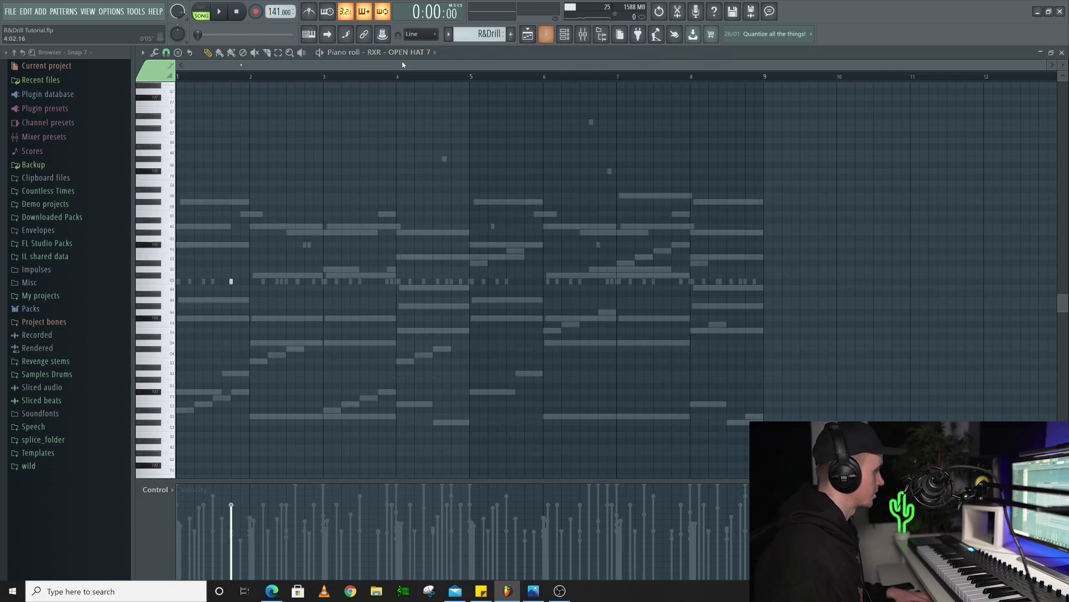
left_click_drag(233, 281, 249, 281)
key("space")
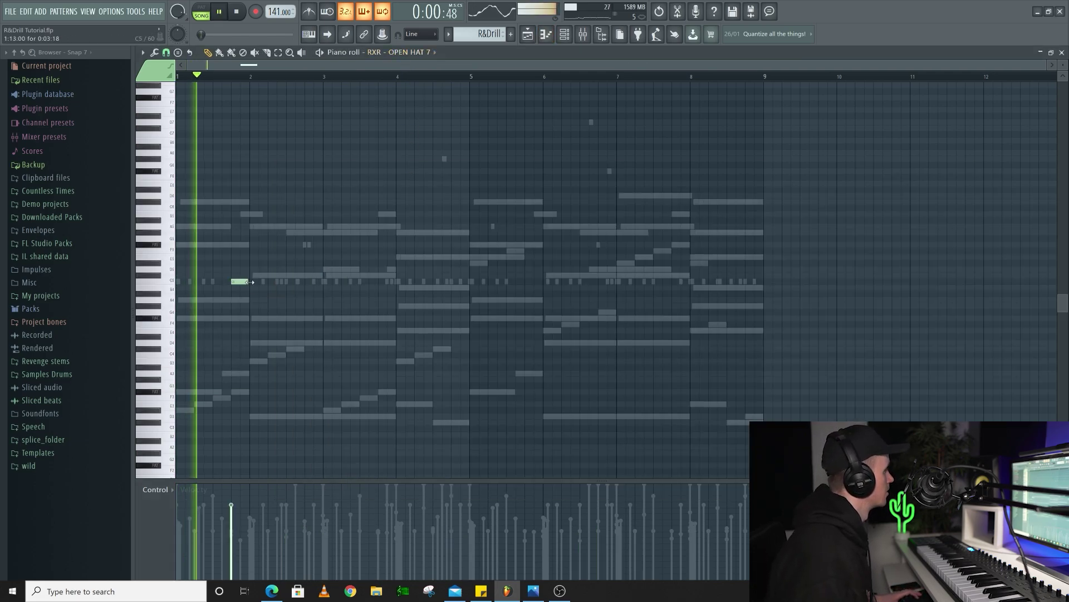
Place a second open hat on step 13 of bar 3 and shorten it to two steps.
left_click(390, 282)
key("space")
left_click_drag(394, 281, 388, 281)
scroll(386, 281, "up", 3)
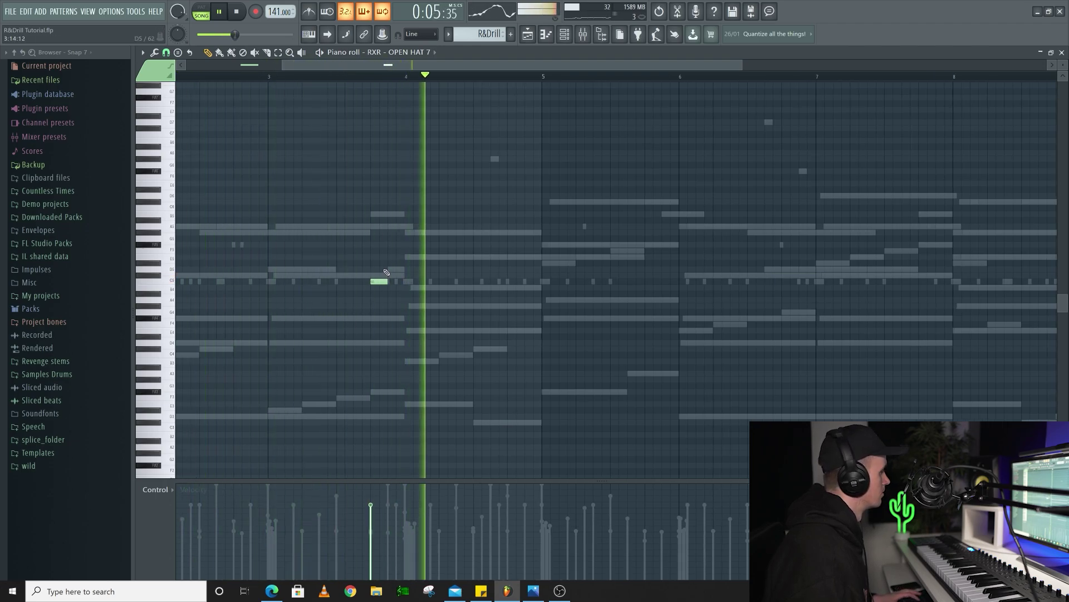
Repeat the open hats in bars 5 and 7, shifting the bar 7 hit to step 11.
scroll(388, 282, "down", 2)
scroll(546, 287, "down", 1)
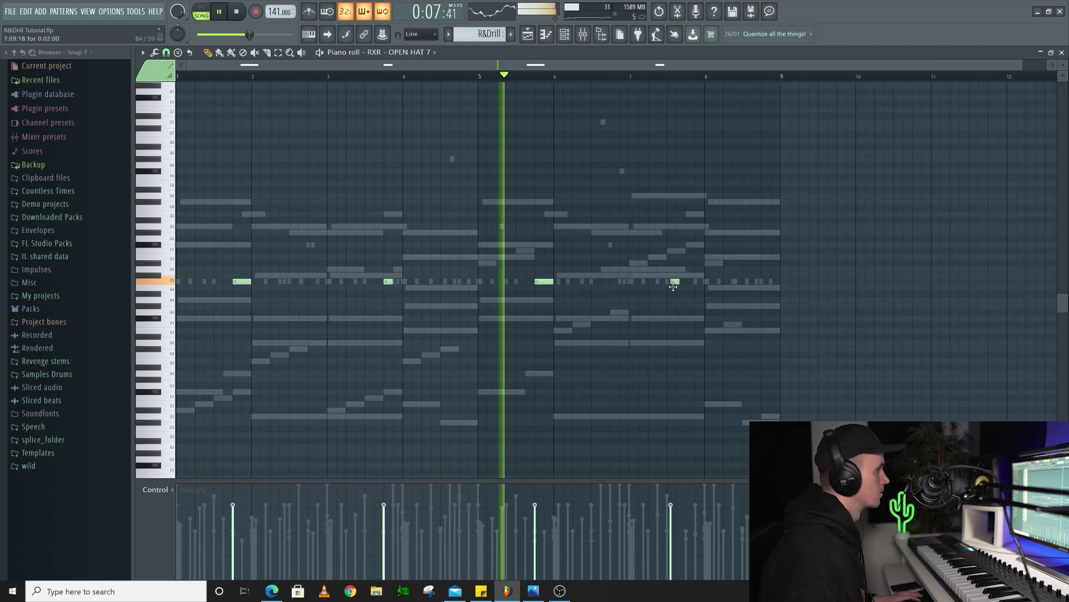
left_click(537, 281)
left_click(672, 282)
left_click_drag(672, 286, 677, 283)
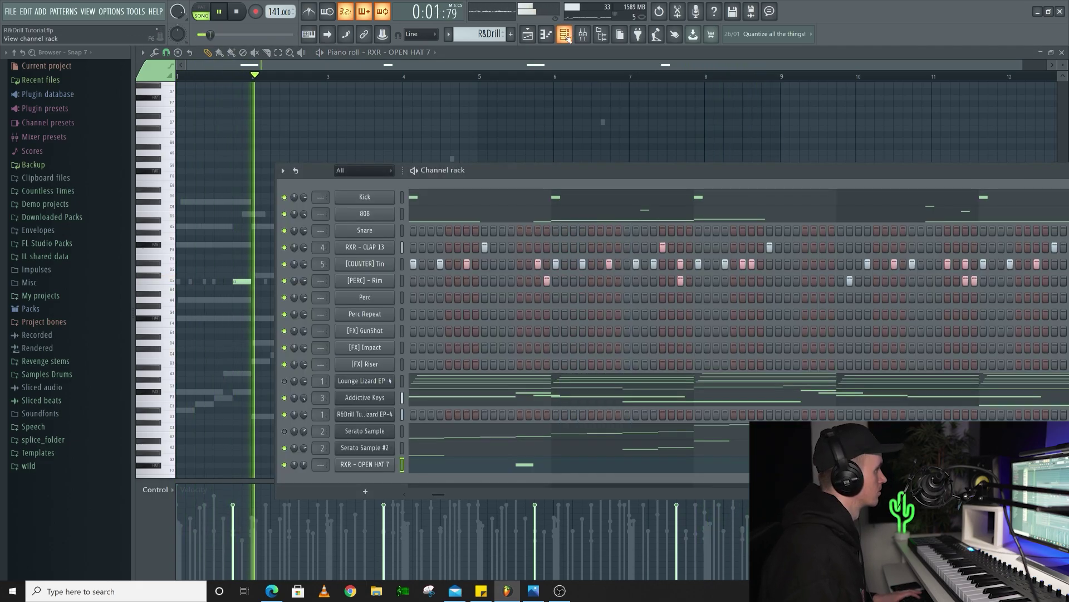
Pan the [PERC] - Rim channel about 29% left in the channel rack.
key("F6")
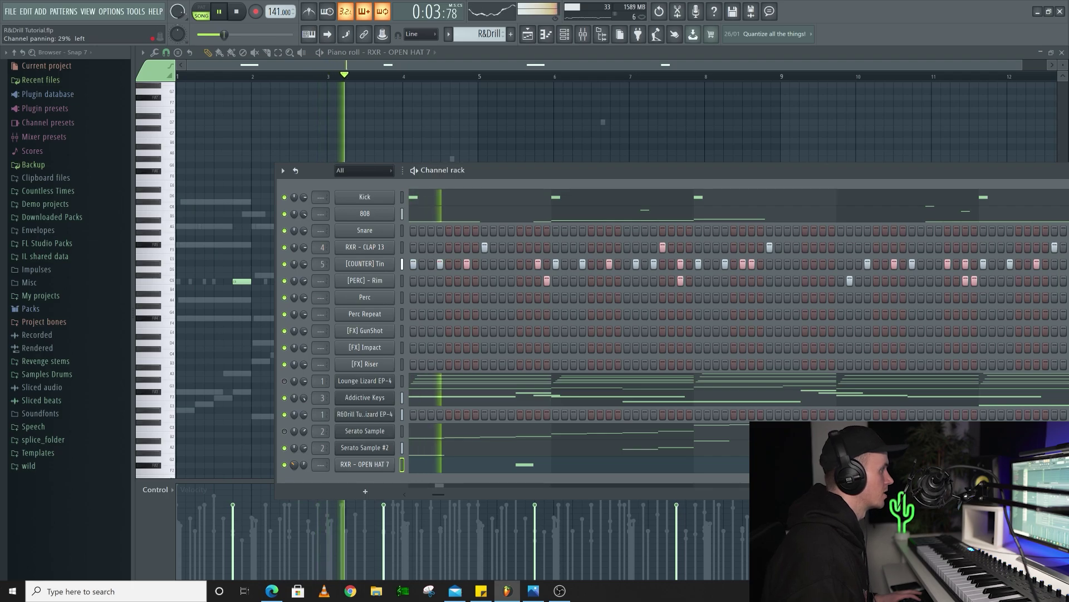
left_click_drag(295, 282, 315, 489)
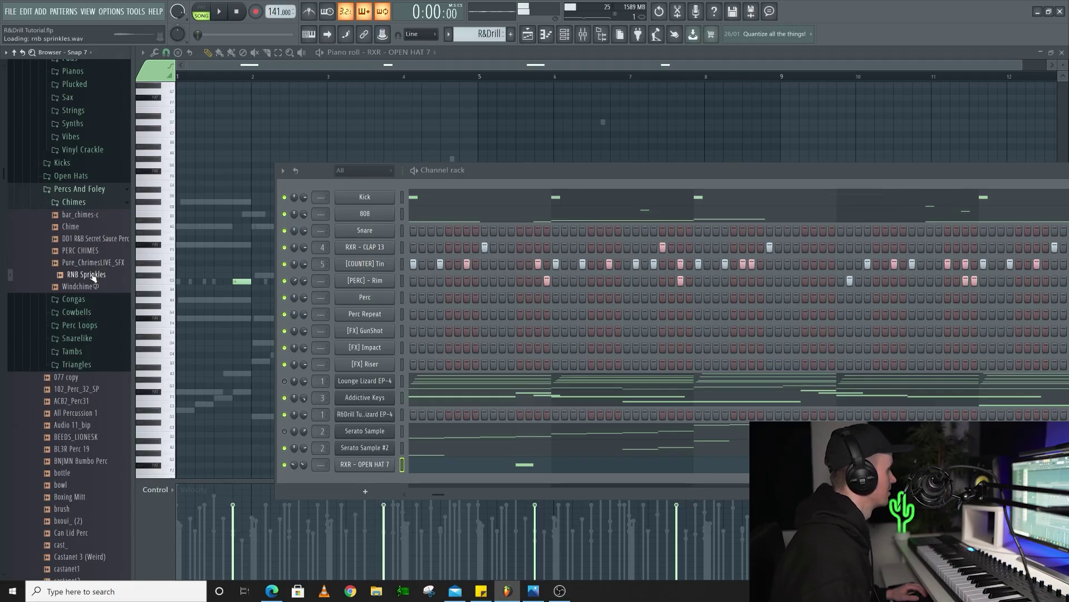
Add the RNB Sprinkles sample as a channel with a hit on step 1 of bar 1 and lower its volume.
left_click_drag(382, 494, 413, 483)
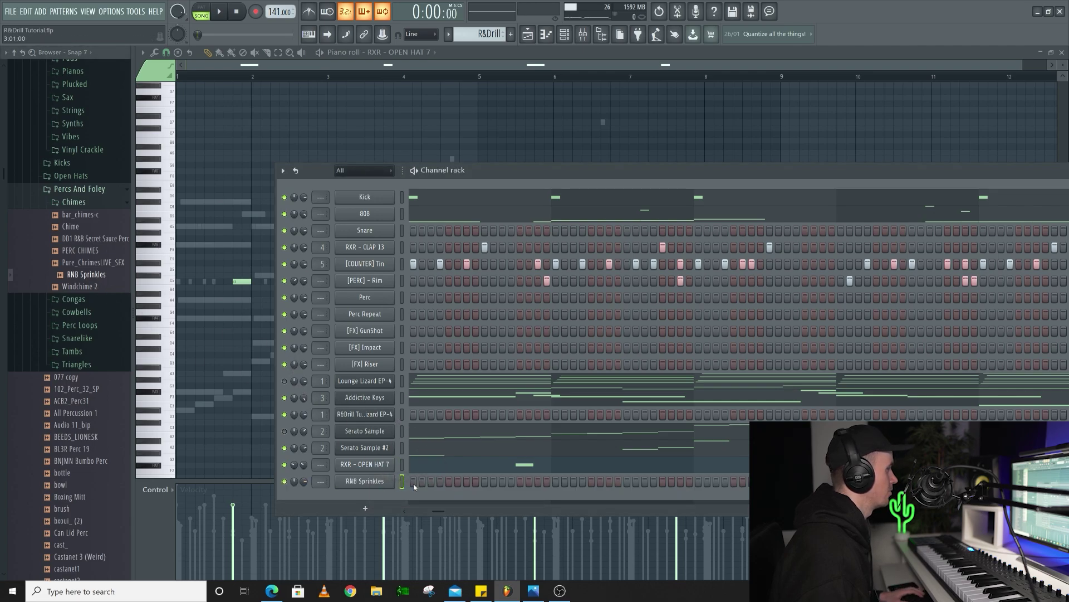
key("space")
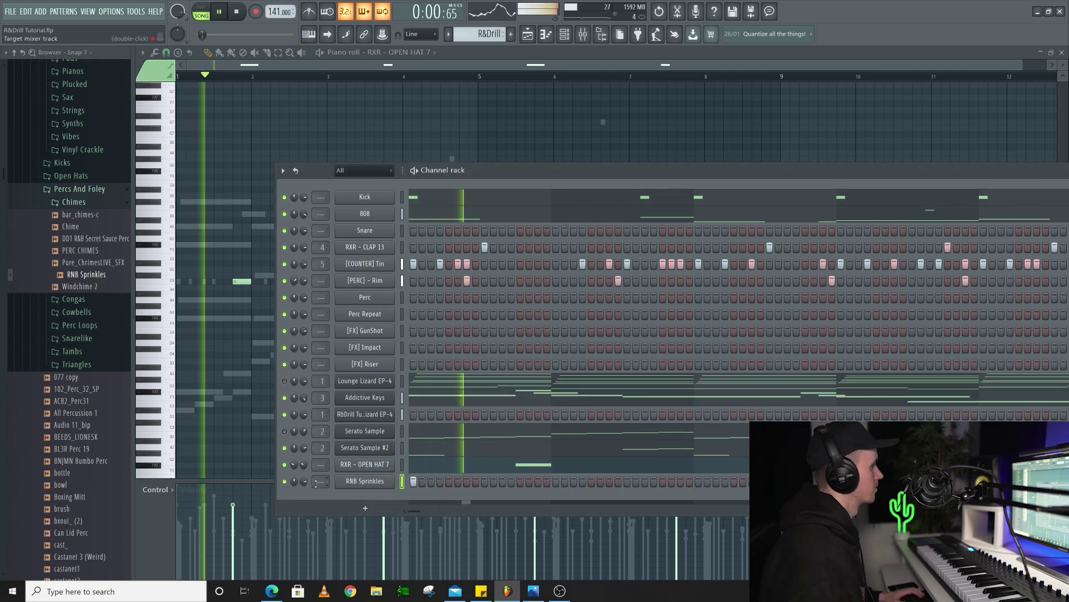
left_click_drag(306, 483, 306, 496)
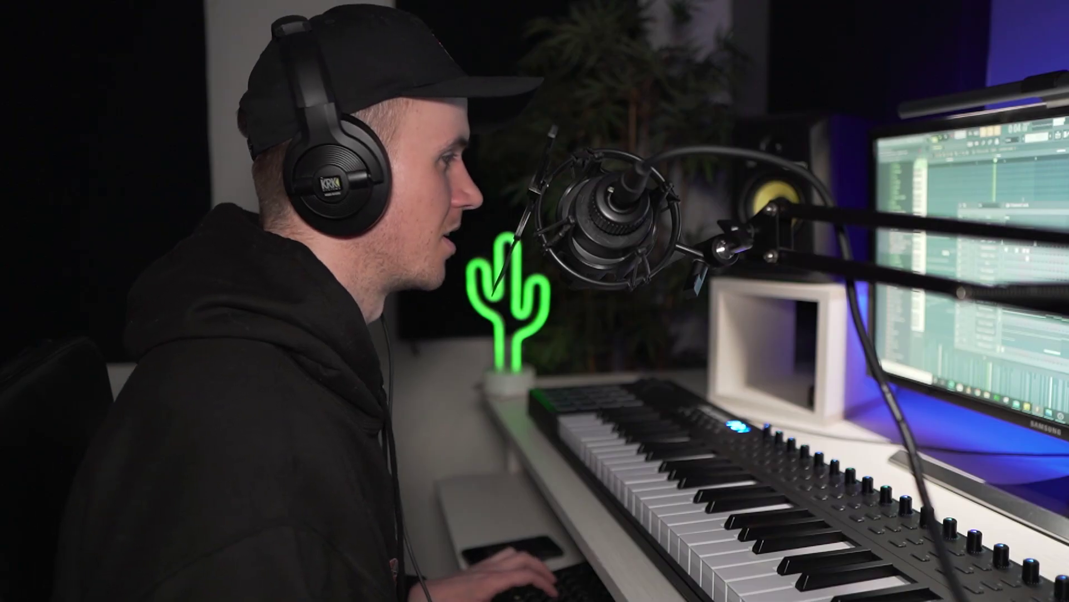
Add the [PERC REPEAT] - Neo sample with a hit on step 1 of bar 3 and set the channel to cut itself.
left_click(98, 287)
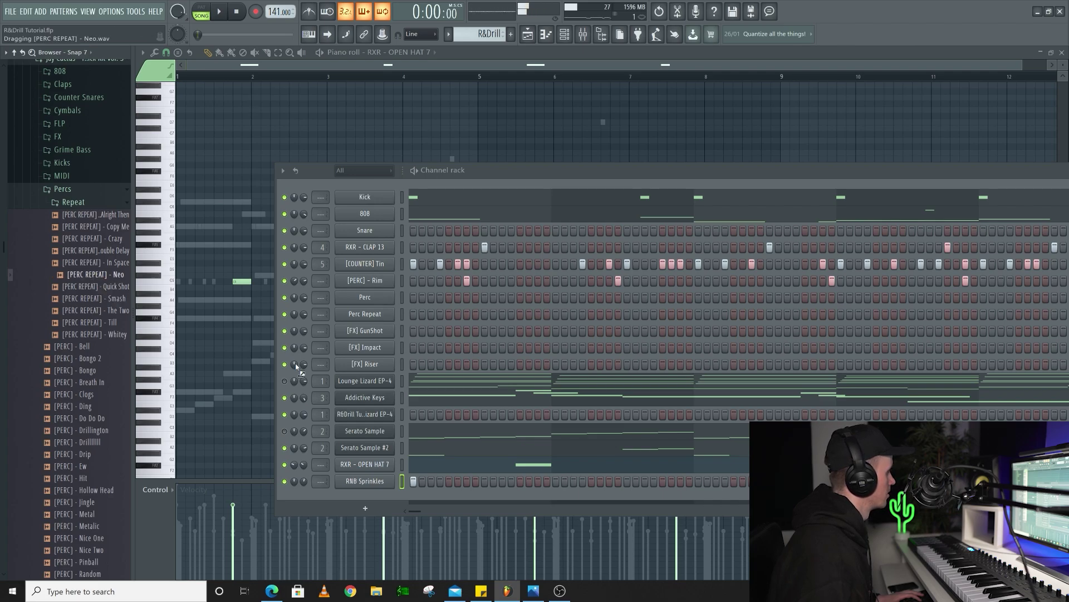
left_click_drag(393, 494, 392, 493)
key("space")
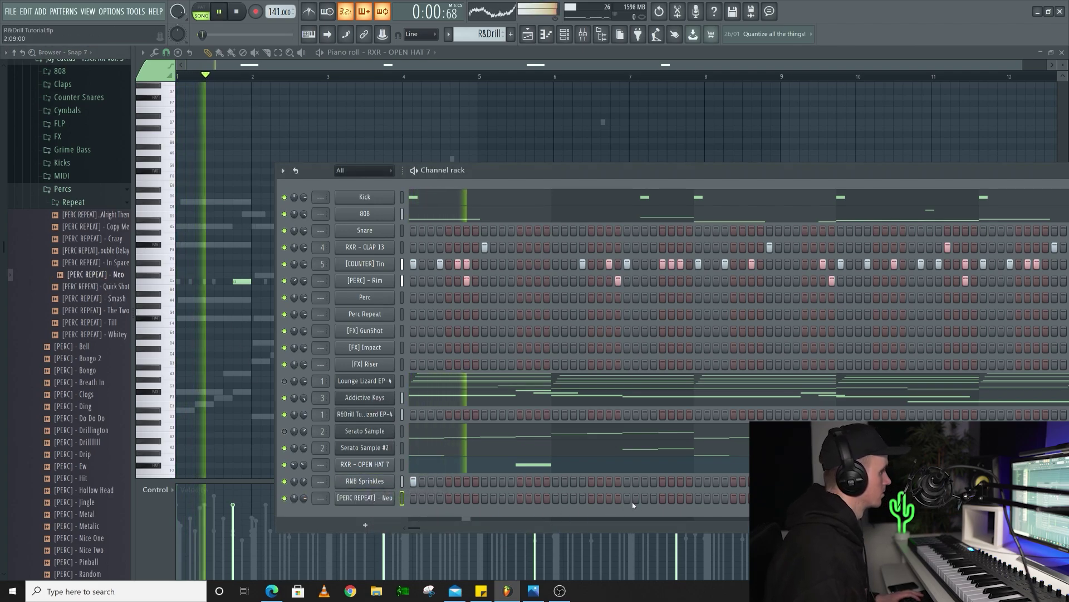
left_click(698, 498)
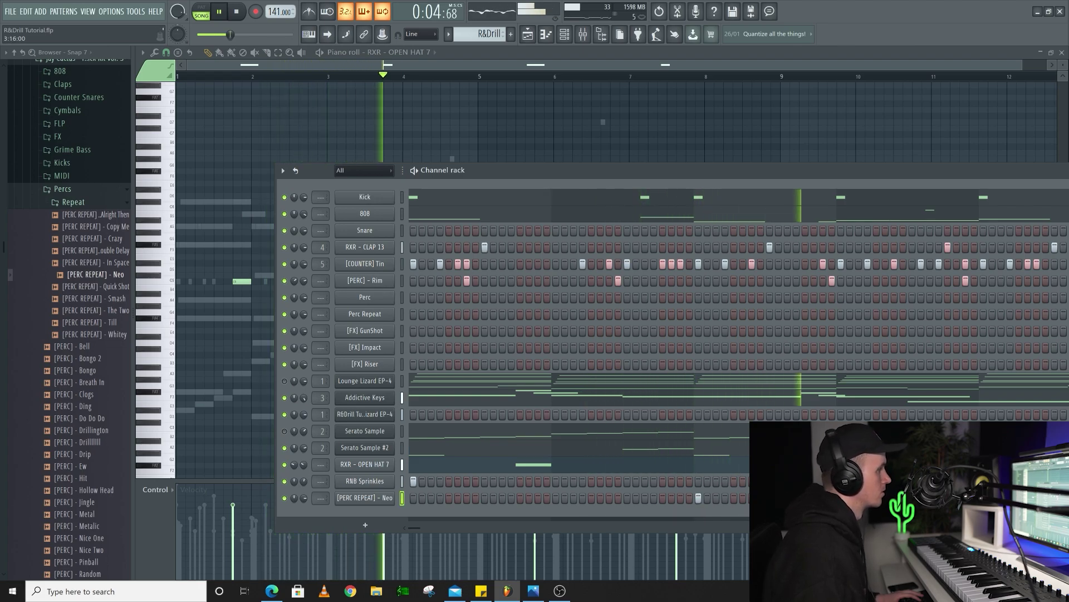
right_click(384, 497)
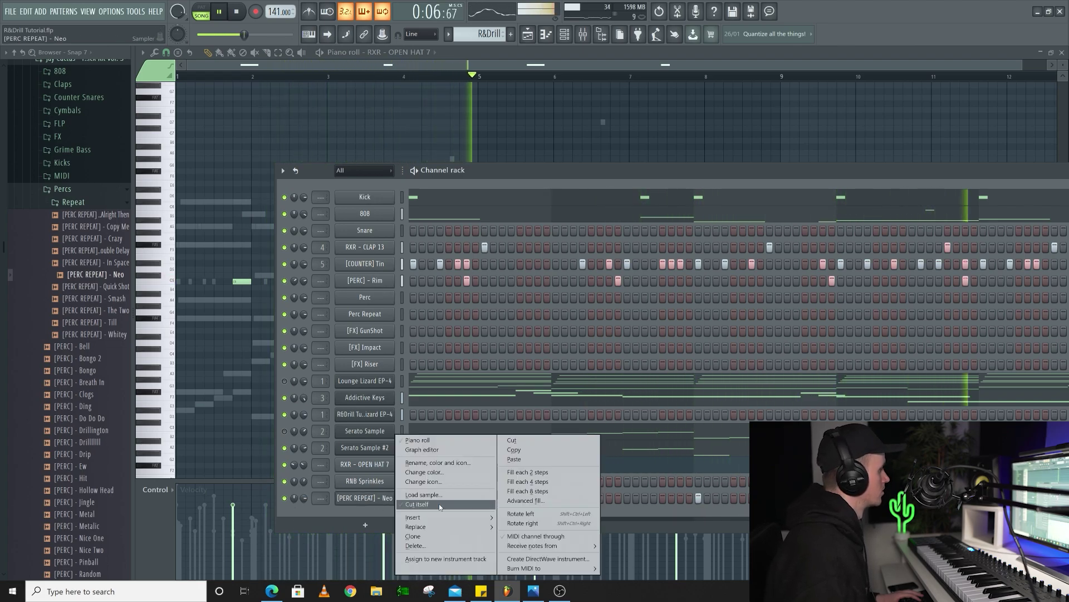
left_click(456, 504)
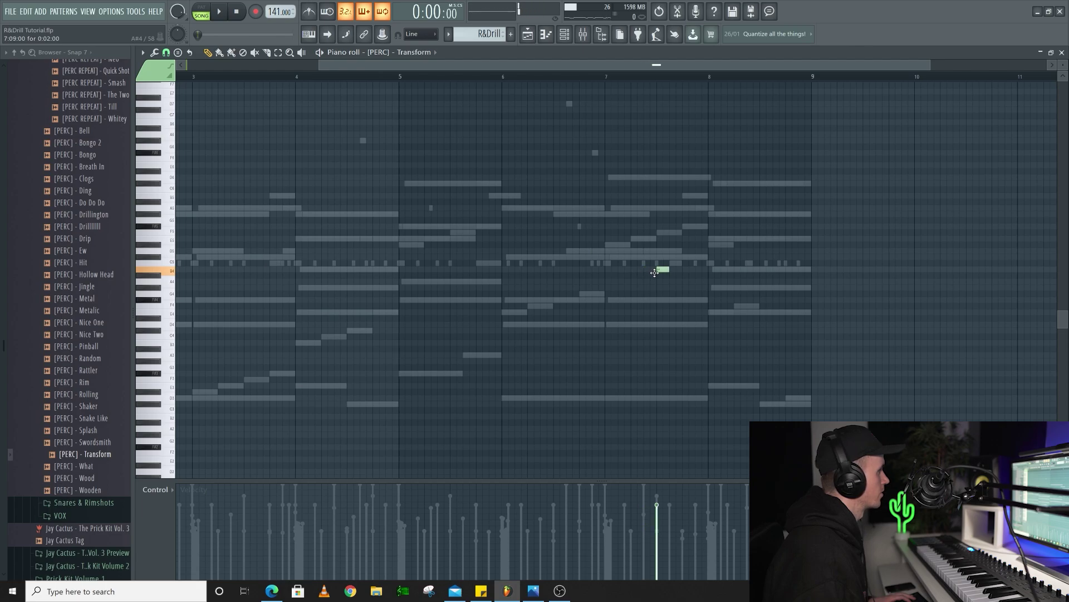
Audition the [PERC] - Transform hit in the pattern from bar 7.
left_click(603, 79)
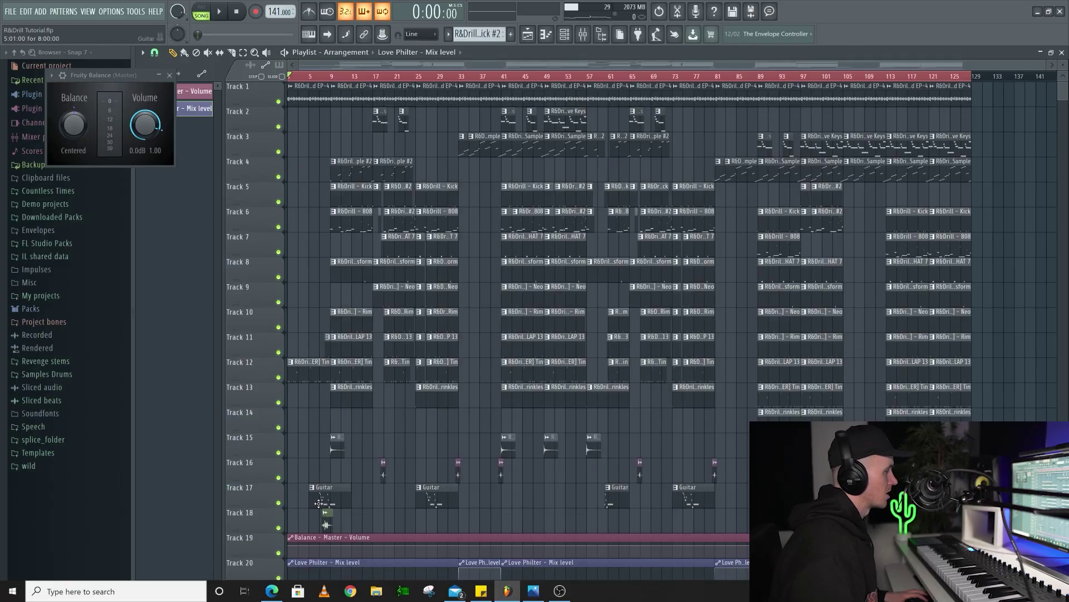
Examine the full playlist arrangement during playback, from the intro through the first drum section to the breakdown around bar 33.
scroll(319, 503, "up", 4)
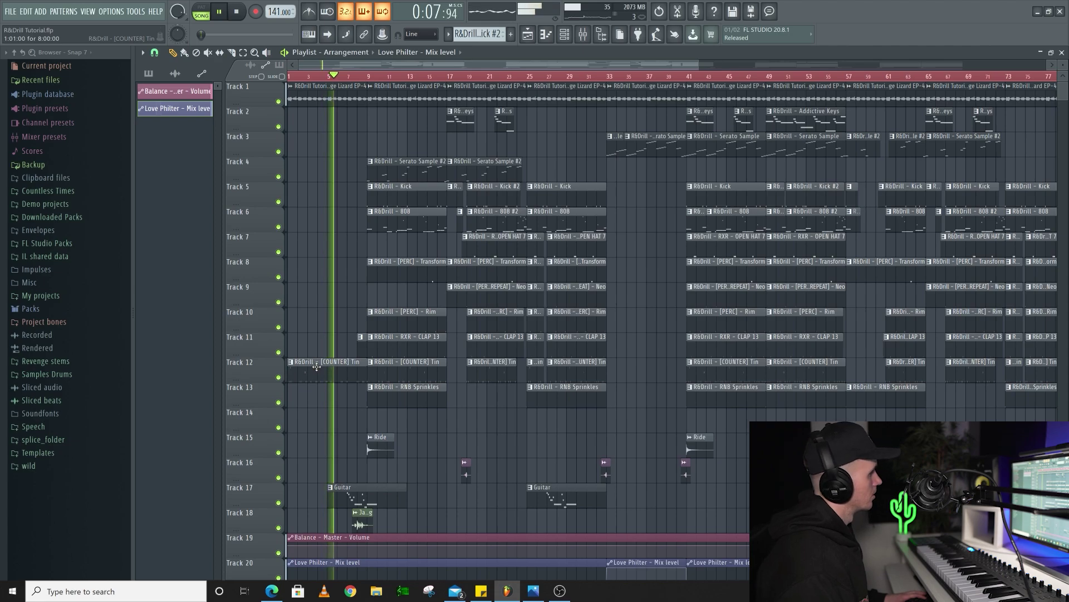
scroll(348, 446, "up", 5)
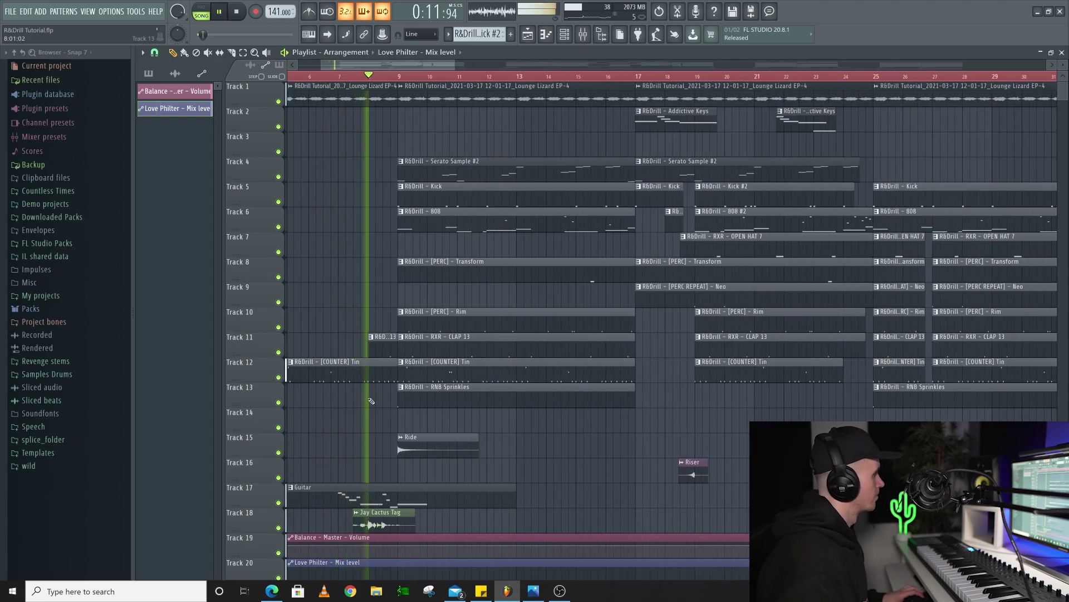
scroll(364, 403, "down", 2)
scroll(364, 403, "down", 3)
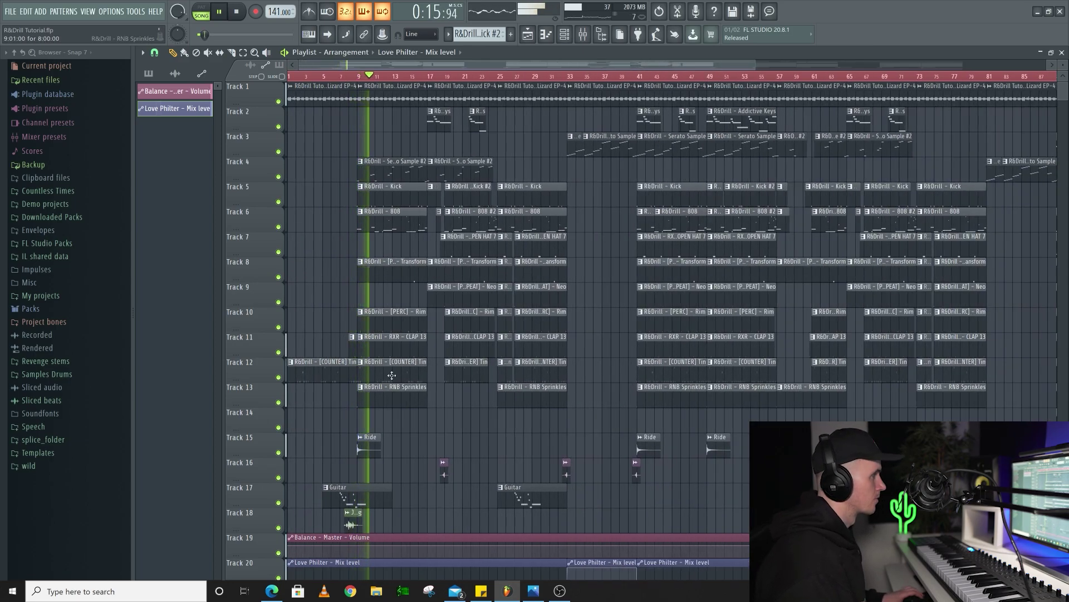
scroll(392, 375, "down", 2)
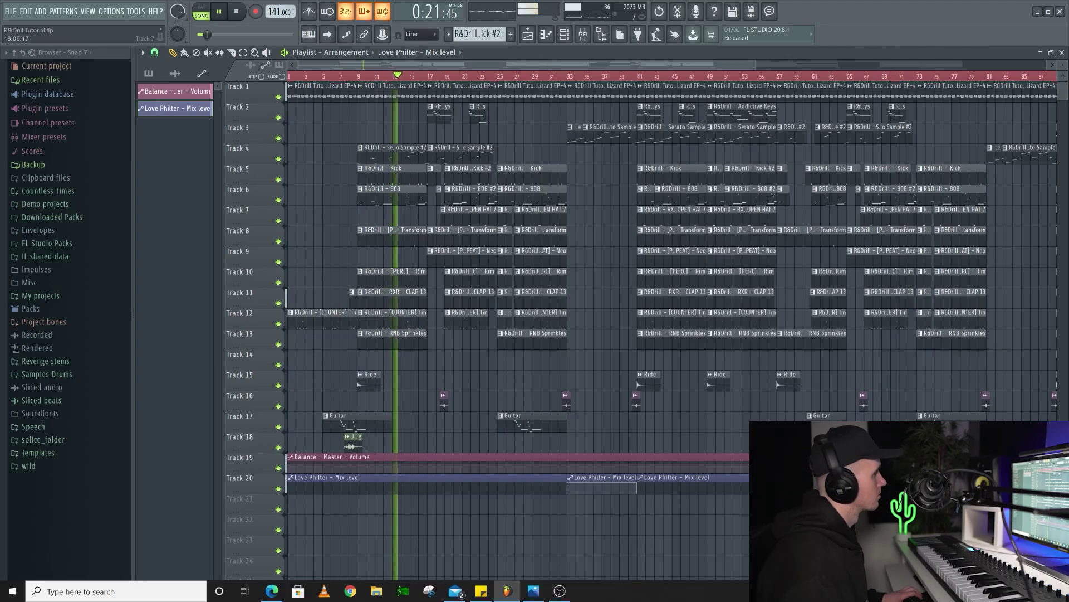
scroll(518, 329, "up", 2)
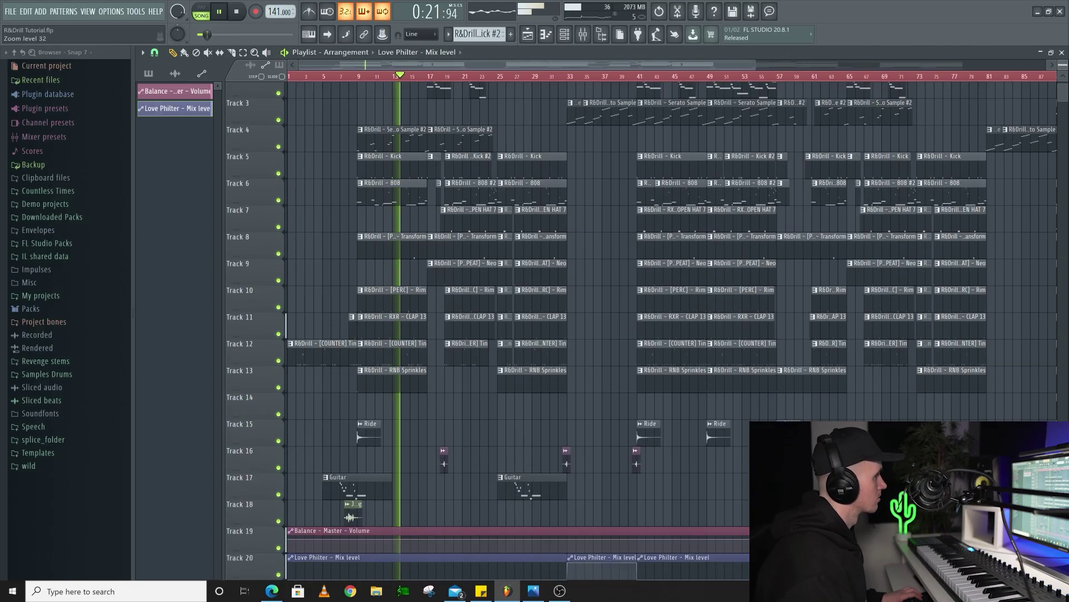
scroll(440, 214, "up", 2)
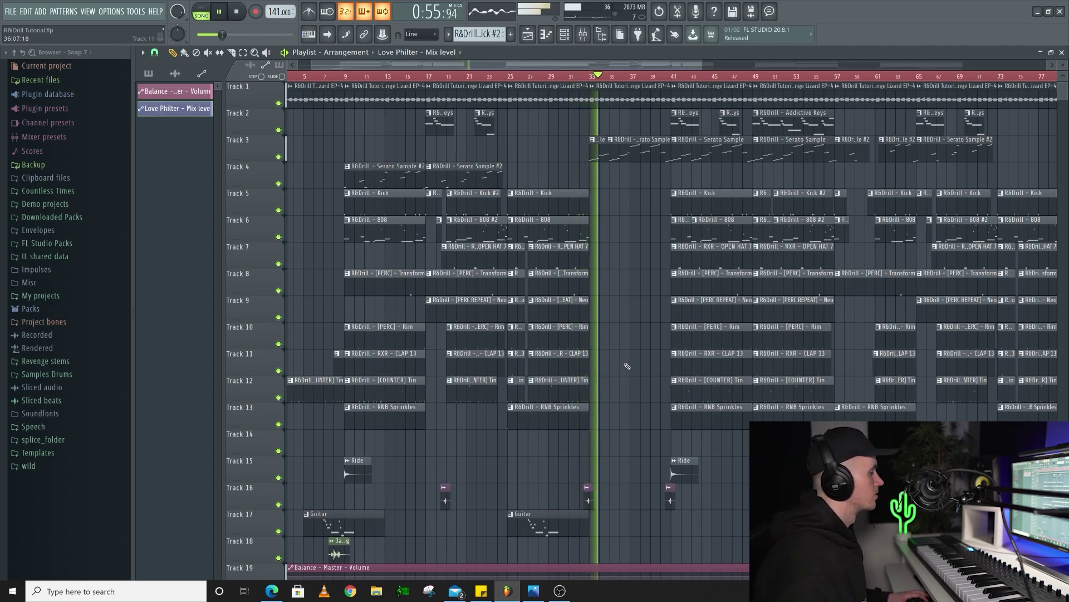
scroll(638, 372, "down", 2)
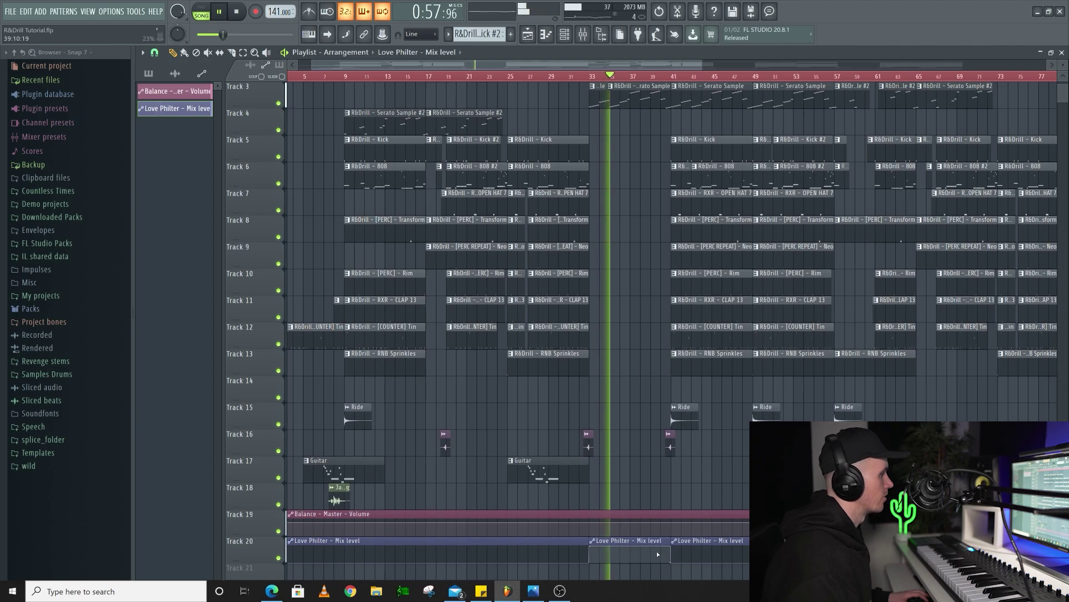
Examine the playlist arrangement during playback from the breakdown through the second drum section to about bar 73, and stop playback.
scroll(665, 390, "up", 2)
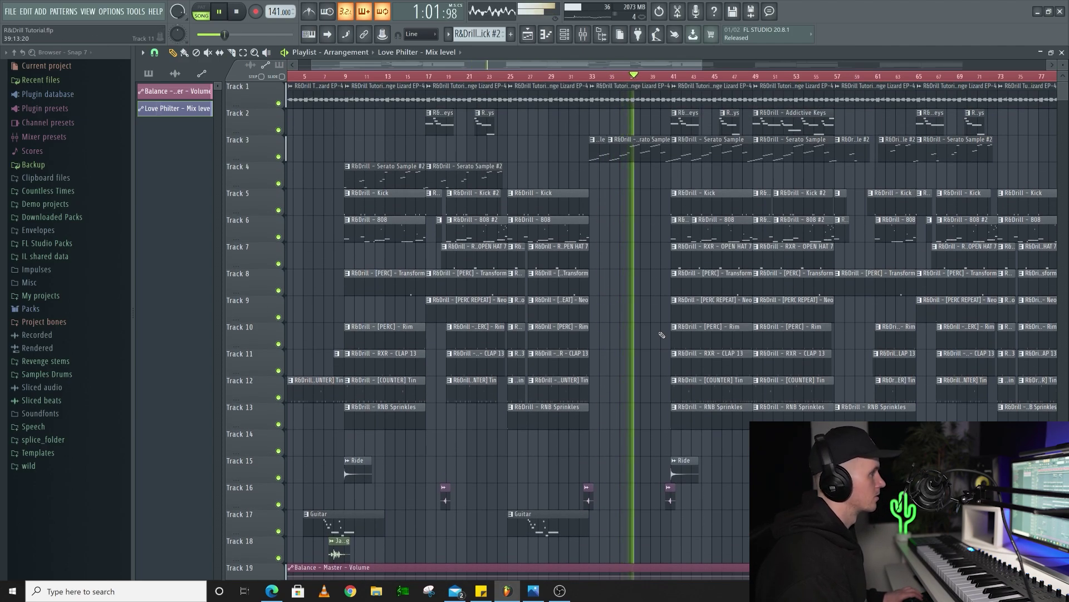
scroll(662, 336, "down", 2)
scroll(665, 337, "down", 2)
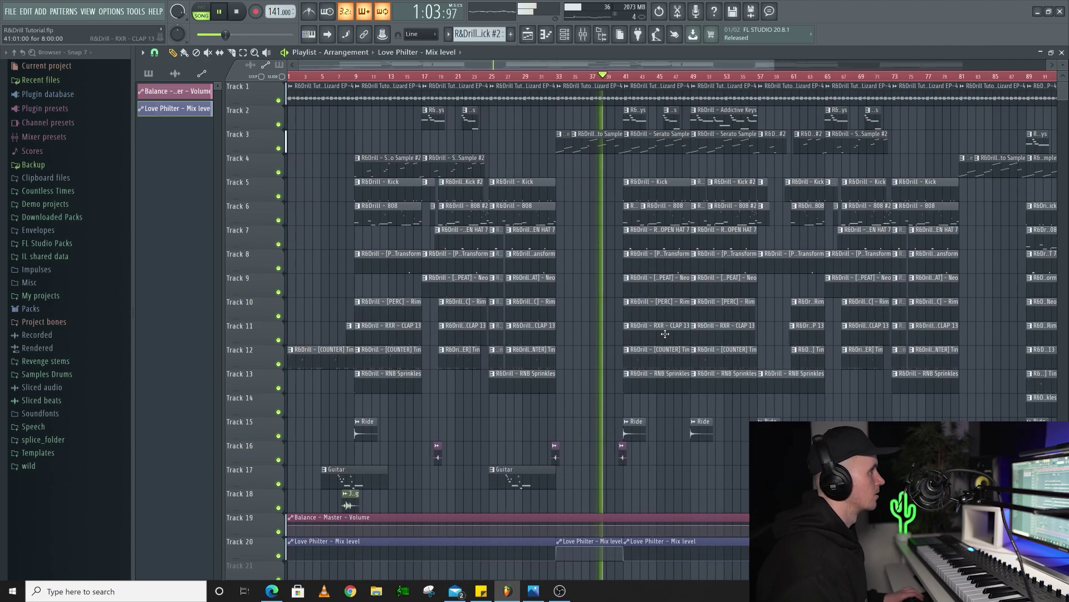
scroll(714, 335, "up", 2)
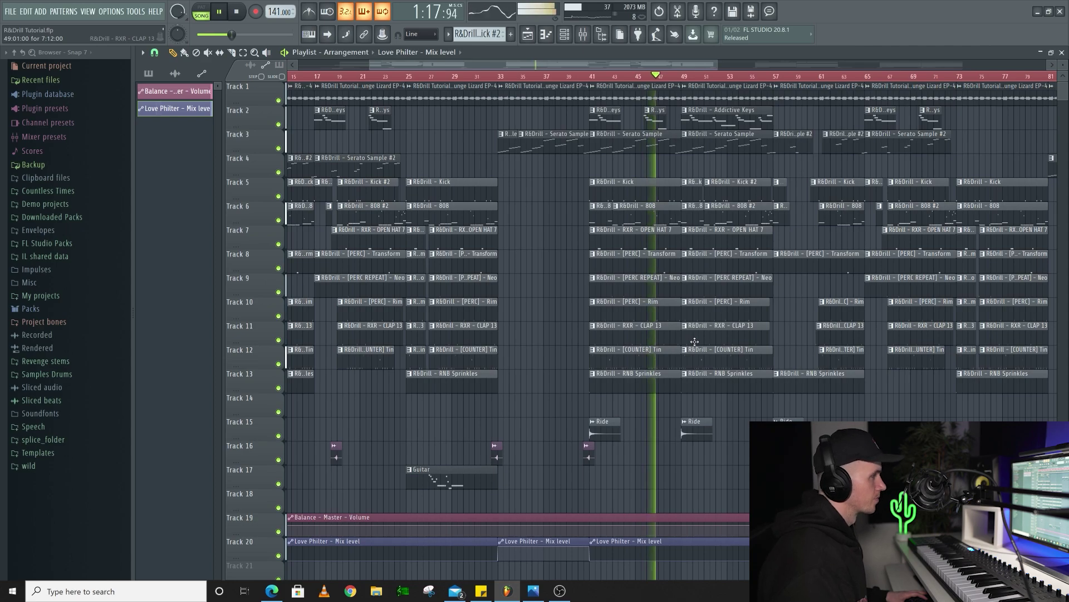
scroll(695, 341, "down", 2)
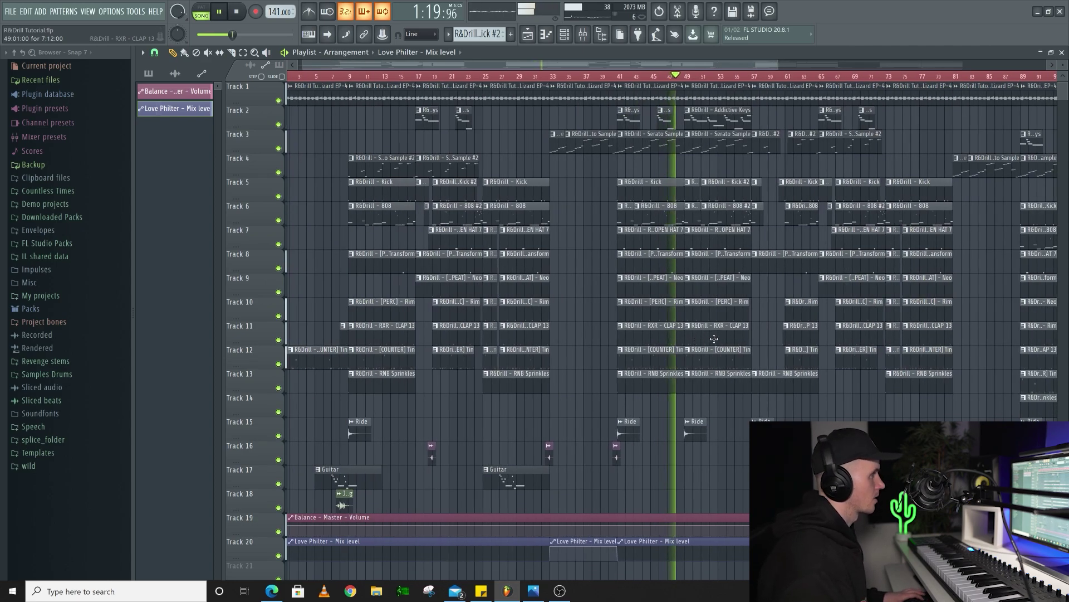
scroll(760, 304, "up", 2)
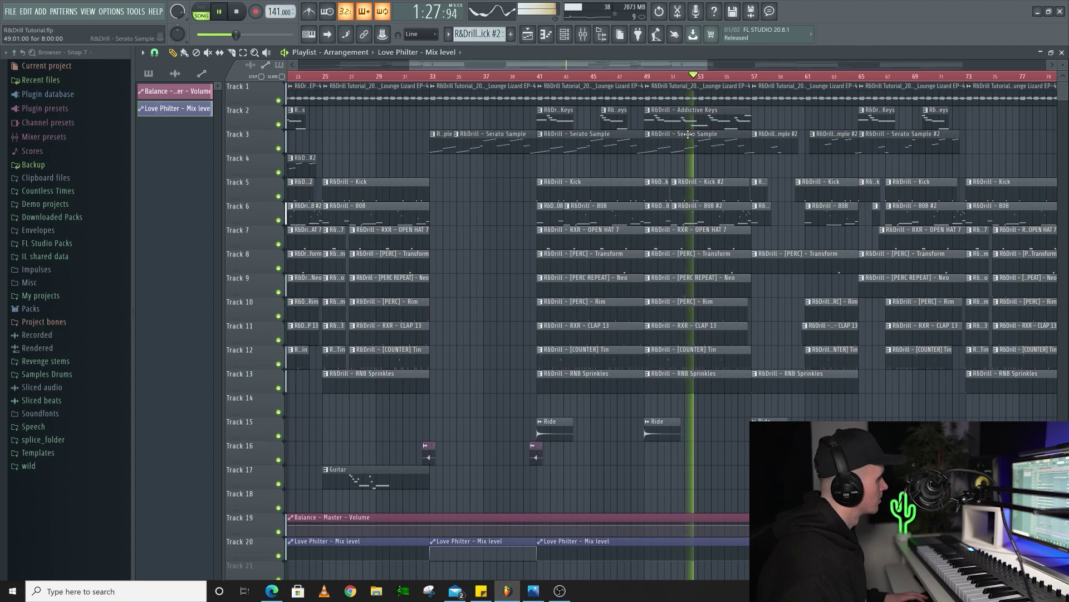
scroll(687, 161, "down", 1)
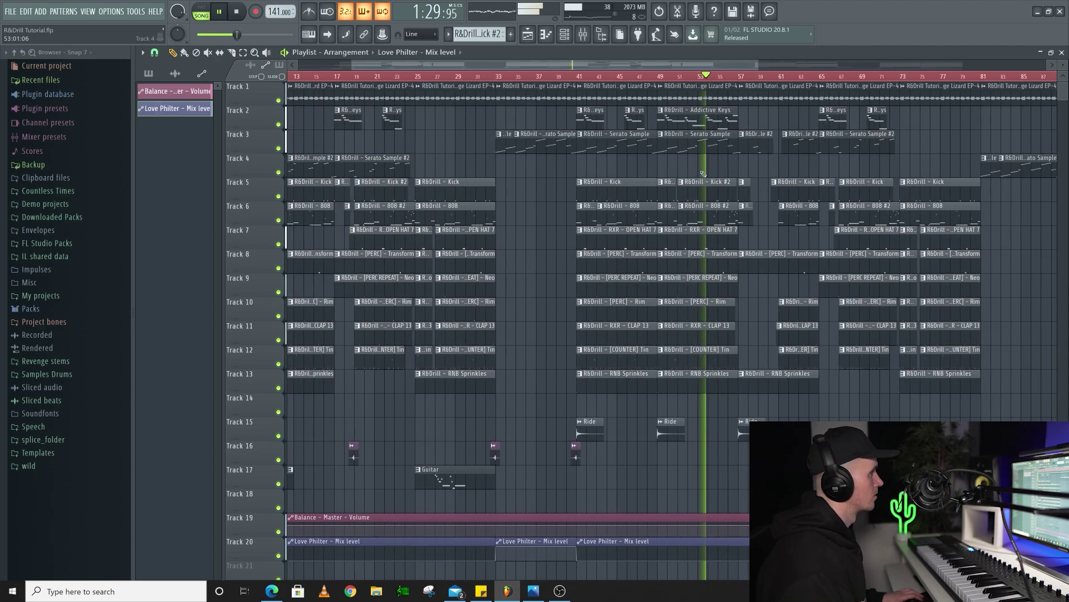
scroll(685, 184, "down", 1)
scroll(686, 185, "down", 2)
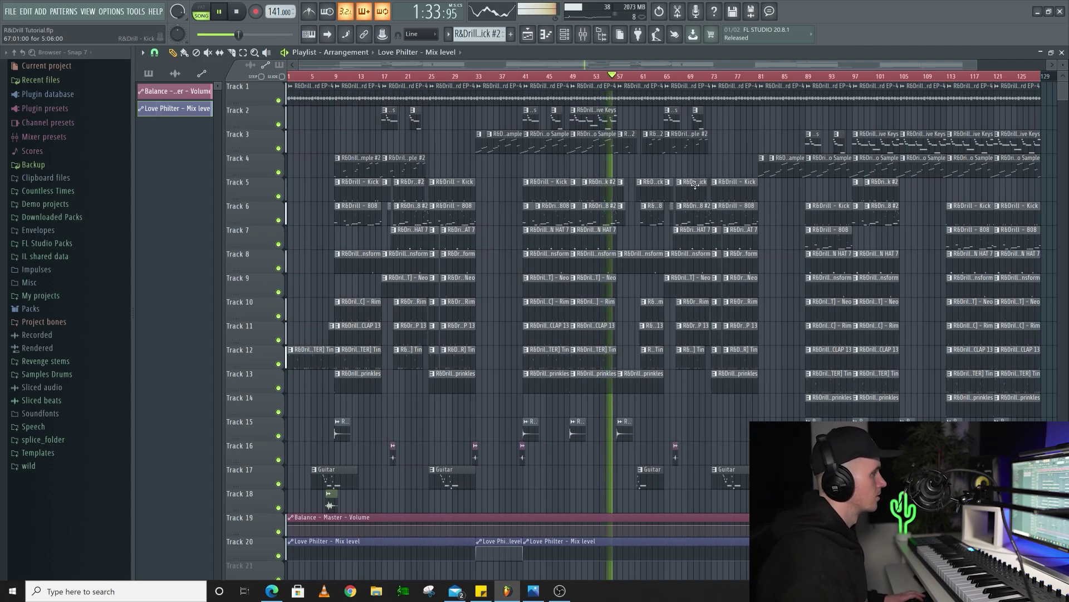
scroll(692, 189, "up", 4)
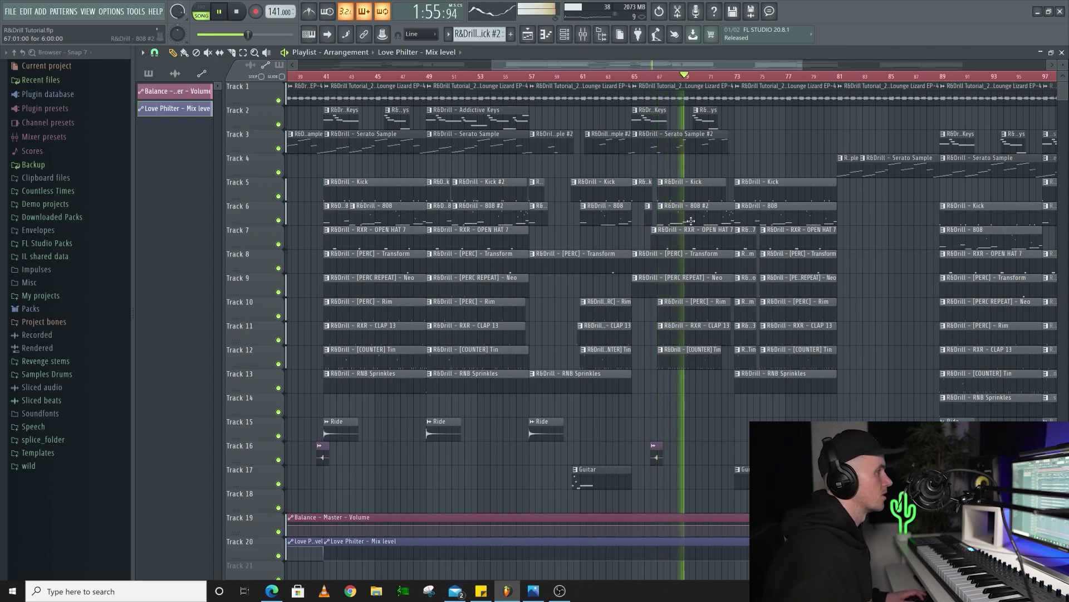
scroll(434, 213, "down", 5)
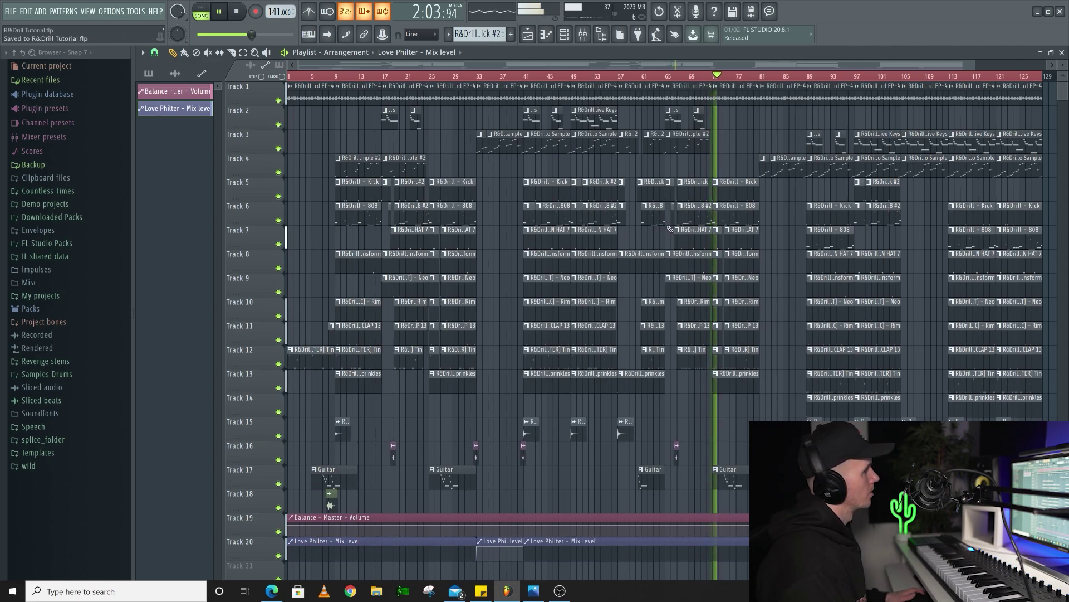
key("space")
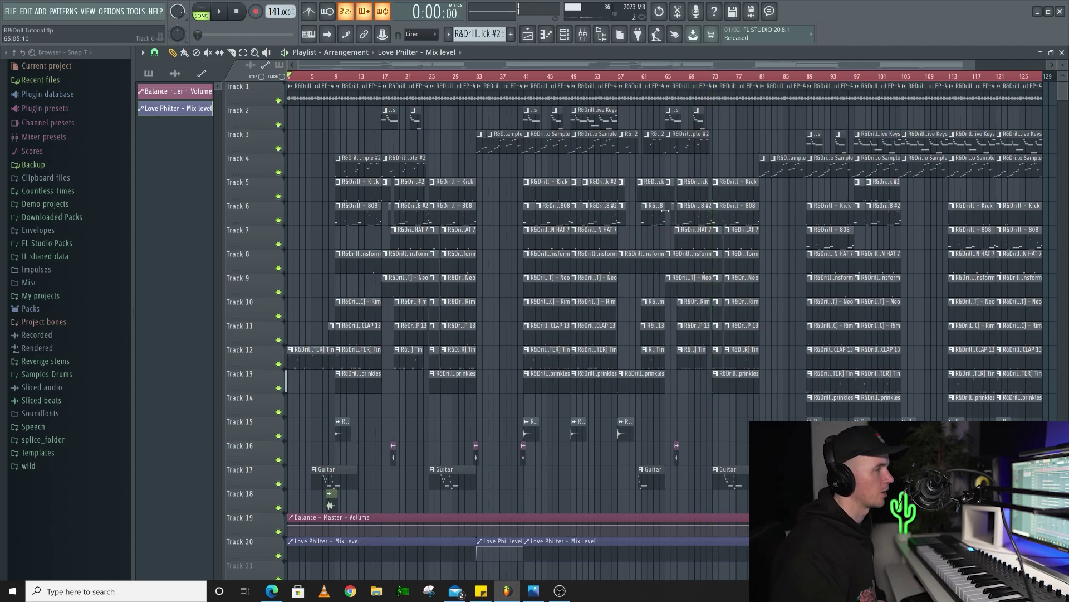